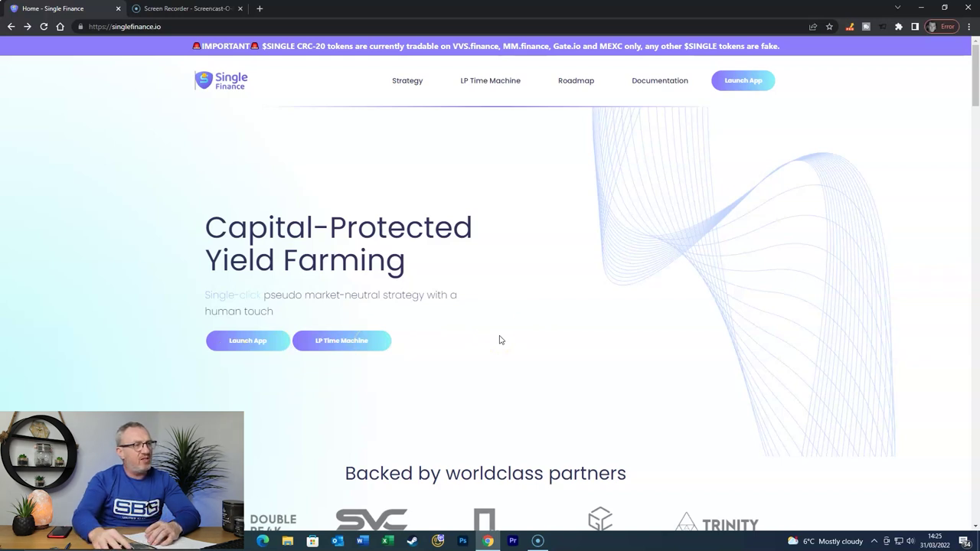
Step: View the LP Time Machine section of the Single Finance homepage and return to the start of the page
left_click(491, 82)
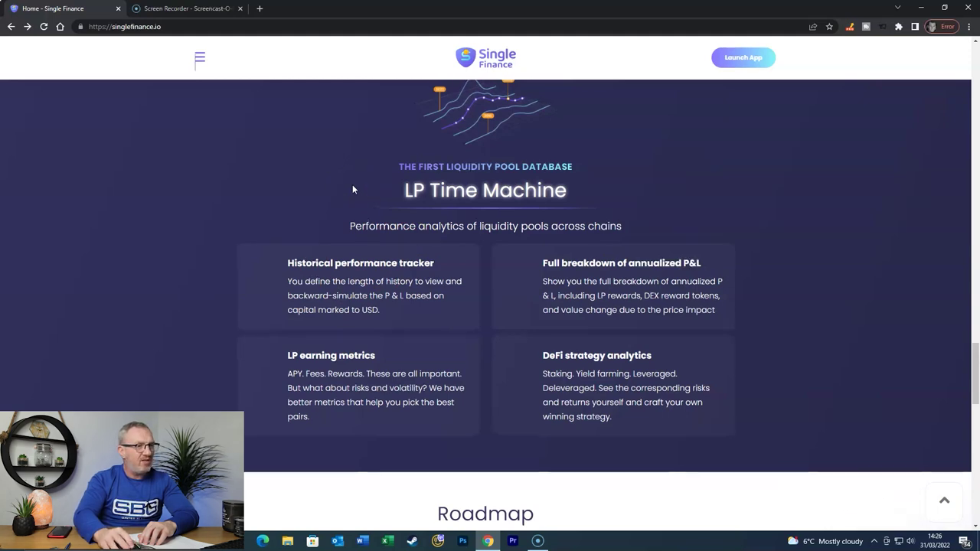
scroll(352, 184, "up", 20)
scroll(977, 153, "up", 8)
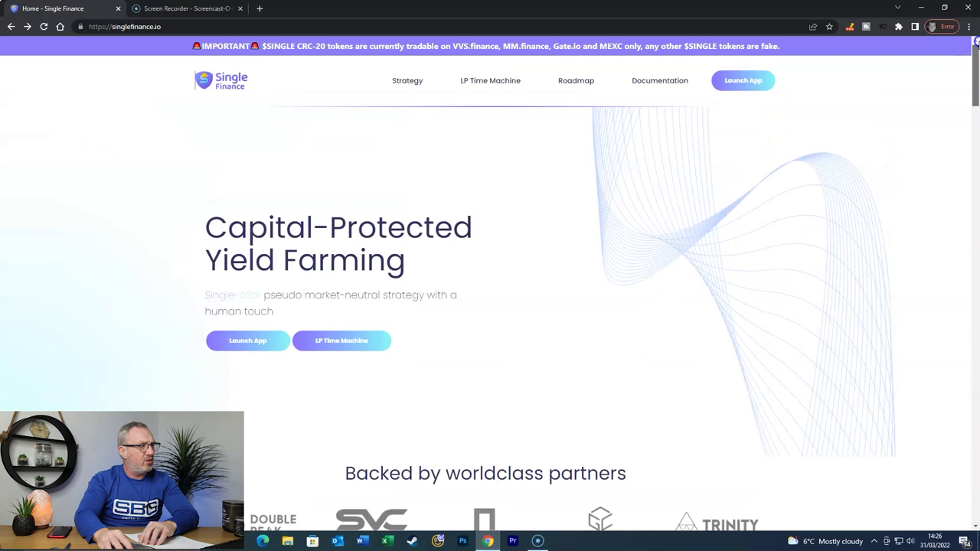
Step: Review the homepage's partner list, the "We are all humans after all" section and the single-click pseudo market-neutral strategy summary
scroll(176, 219, "down", 4)
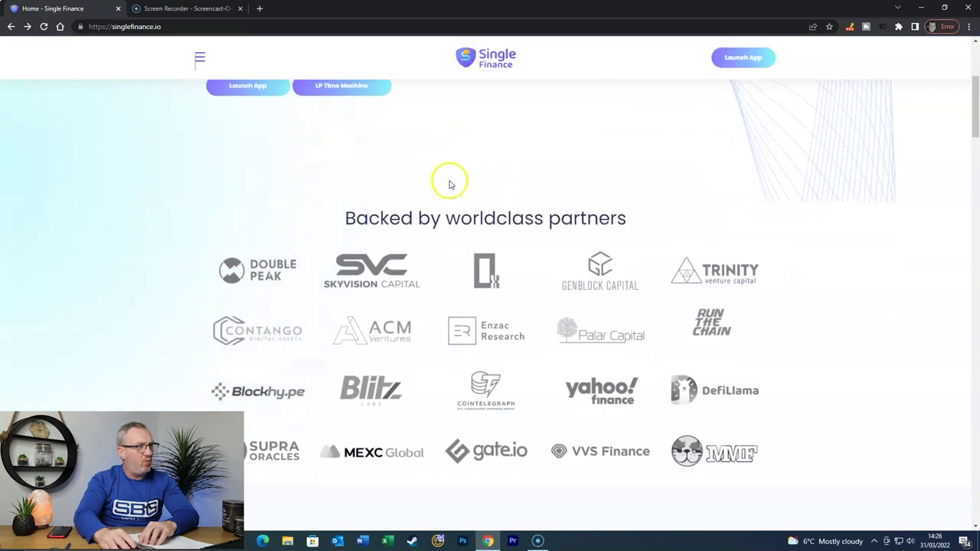
scroll(322, 207, "down", 1)
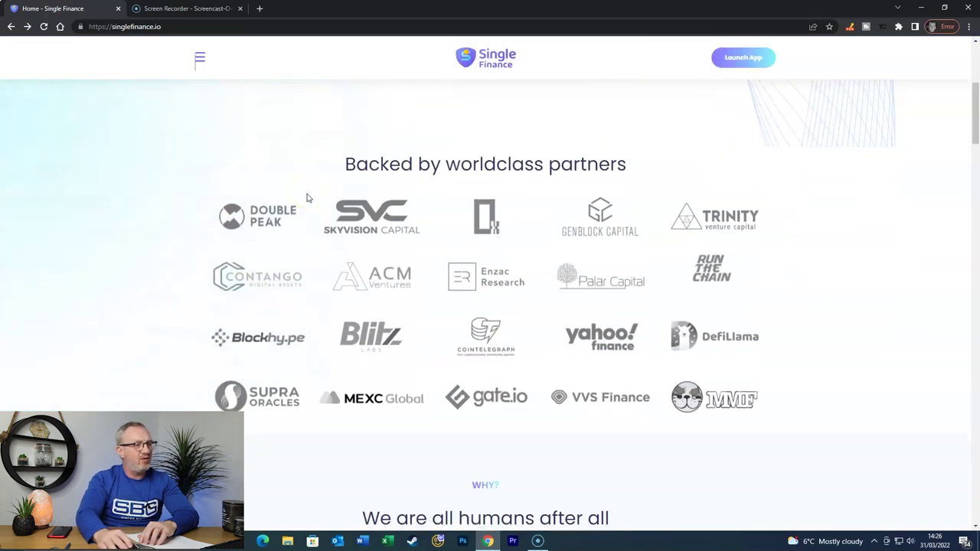
scroll(329, 229, "down", 1)
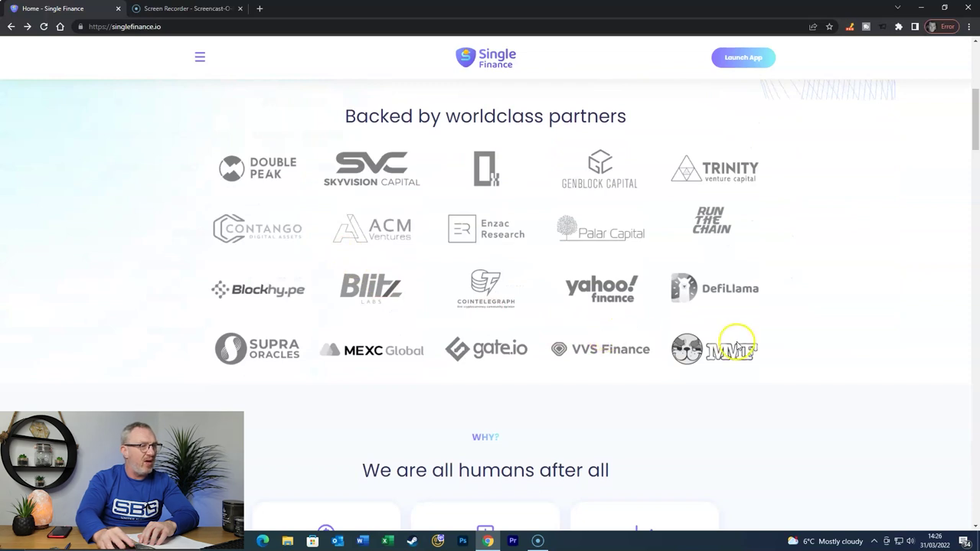
scroll(385, 259, "down", 5)
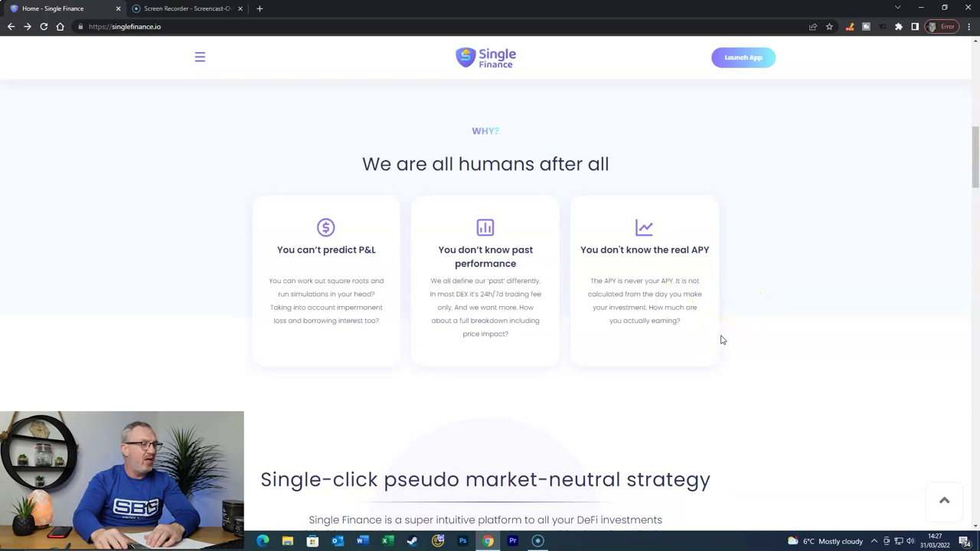
scroll(721, 340, "down", 5)
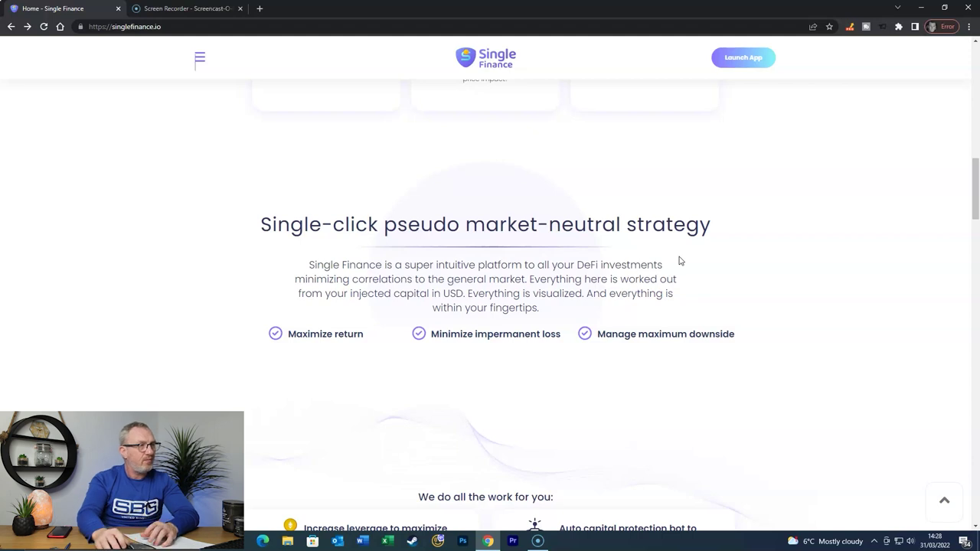
scroll(679, 261, "up", 12)
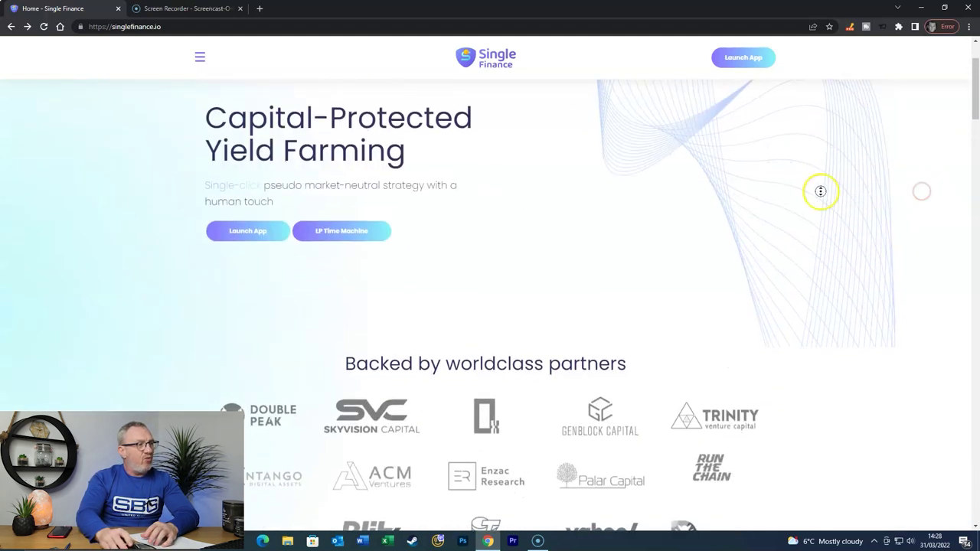
scroll(475, 210, "up", 2)
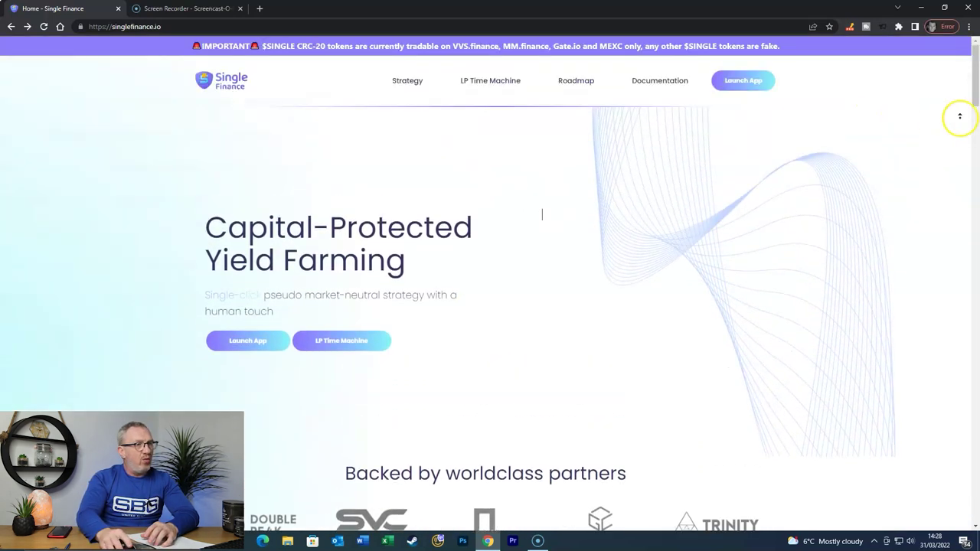
Step: Open the documentation, check the Step-by-Step Guide, and go through the Pseudo Market-Neutral Strategy article to its Mechanics page
left_click(653, 82)
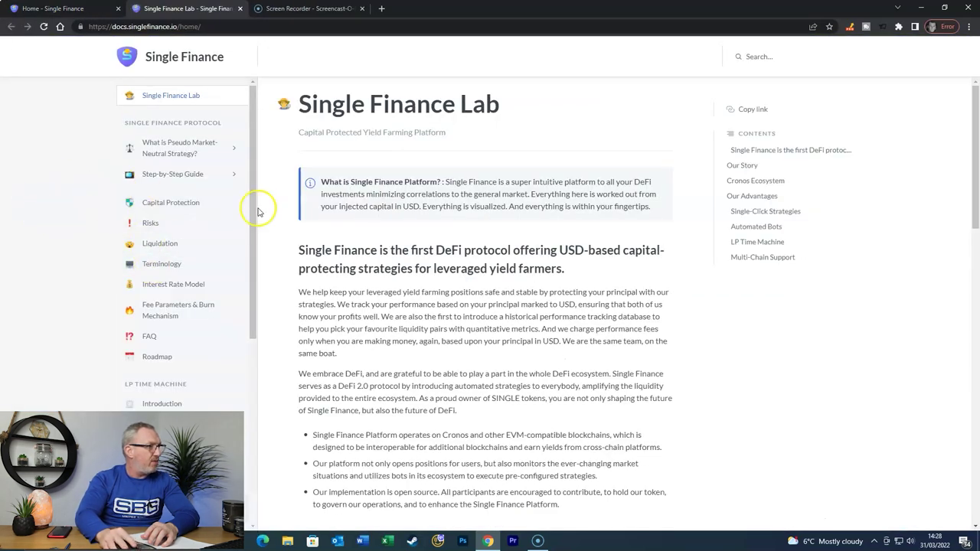
left_click(184, 176)
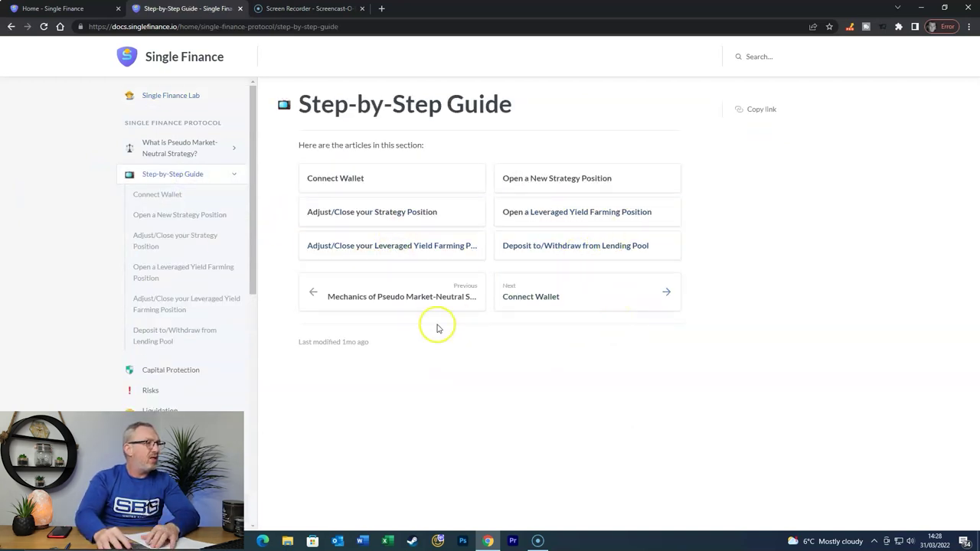
left_click(195, 149)
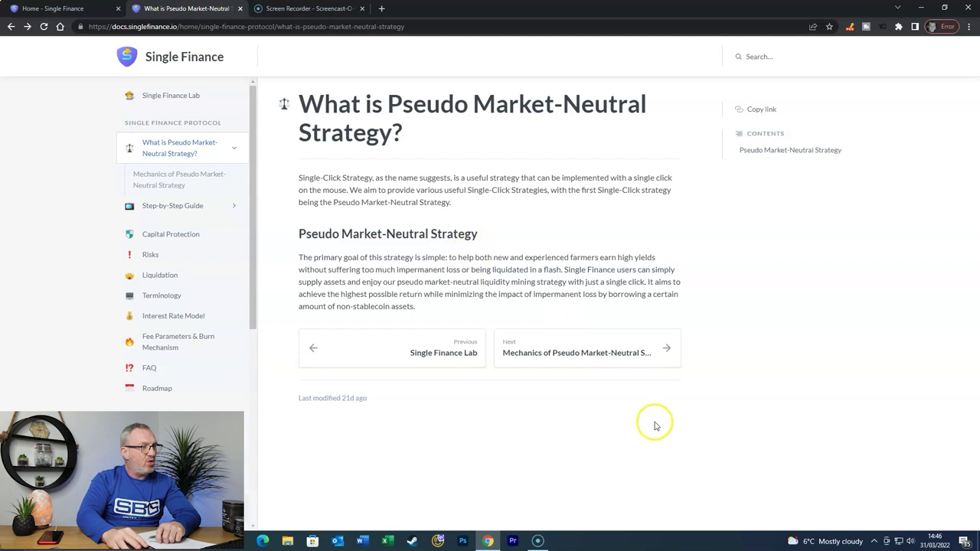
left_click(615, 361)
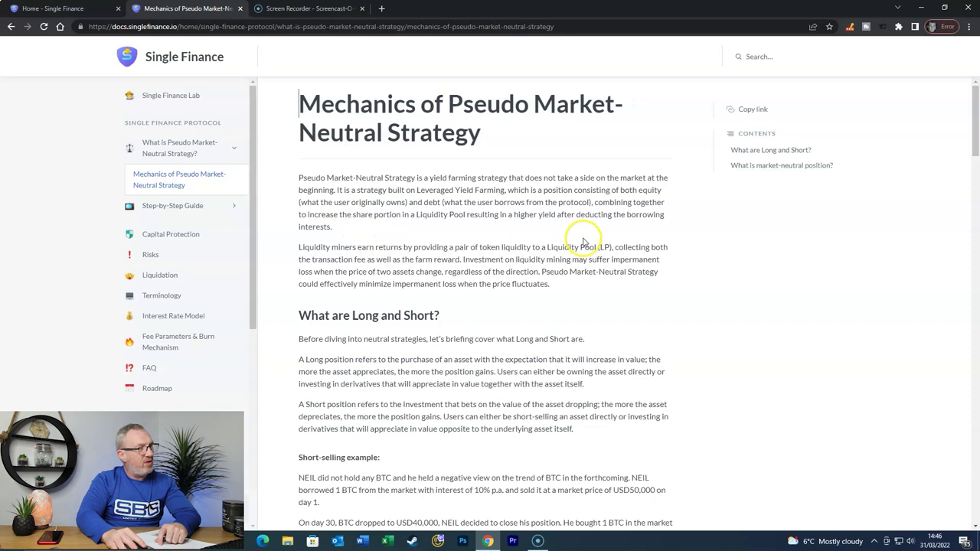
Step: Read the Mechanics of Pseudo Market-Neutral Strategy article, covering long and short positions, the market-neutral position and the example strategy tables
scroll(441, 273, "down", 1)
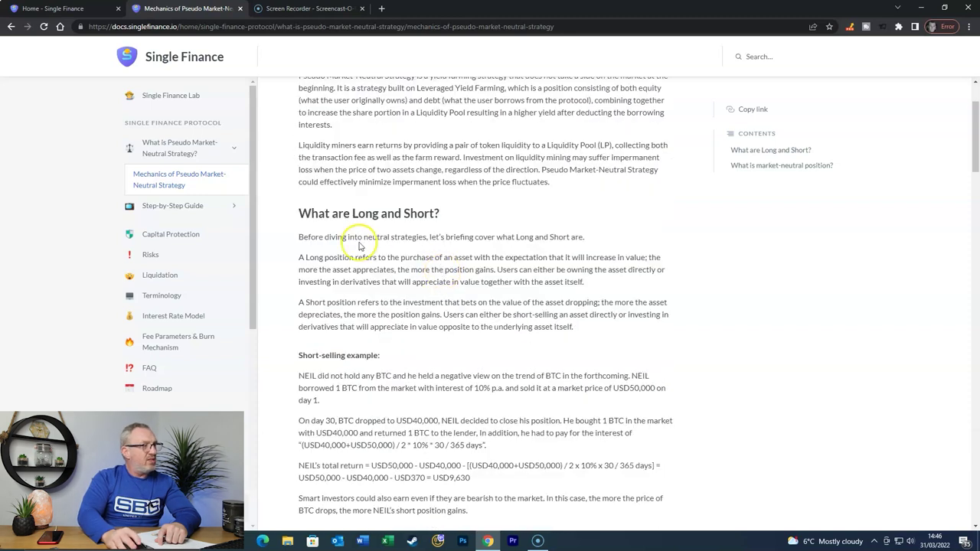
scroll(358, 249, "down", 2)
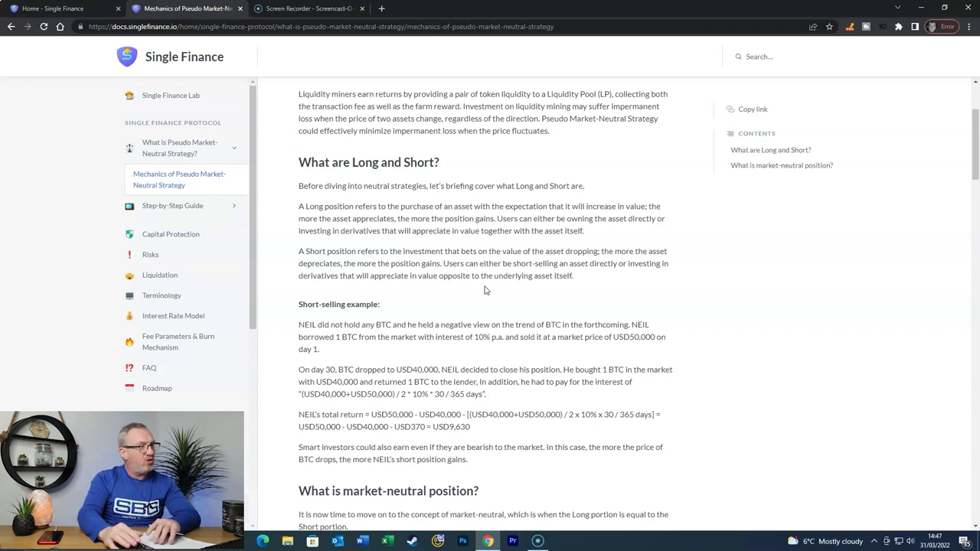
scroll(486, 287, "down", 1)
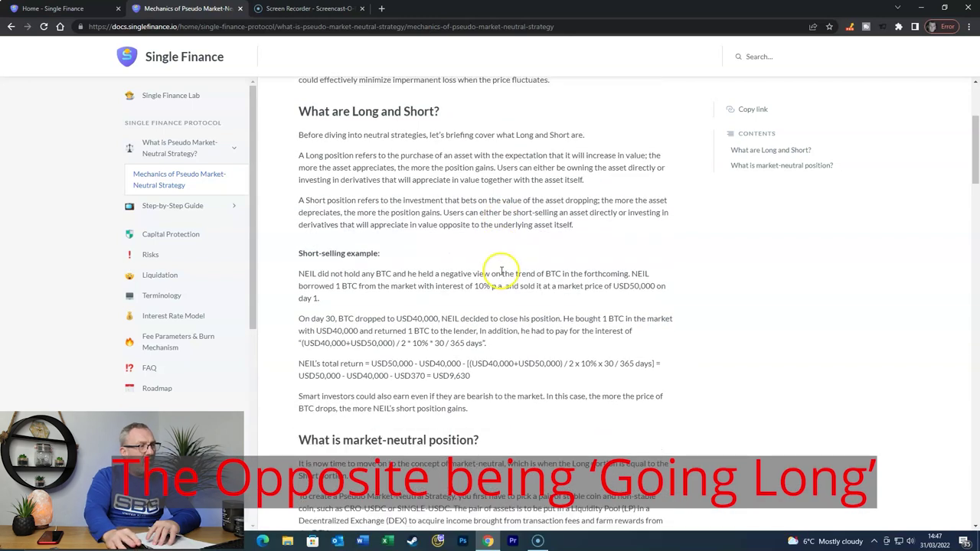
scroll(500, 270, "down", 2)
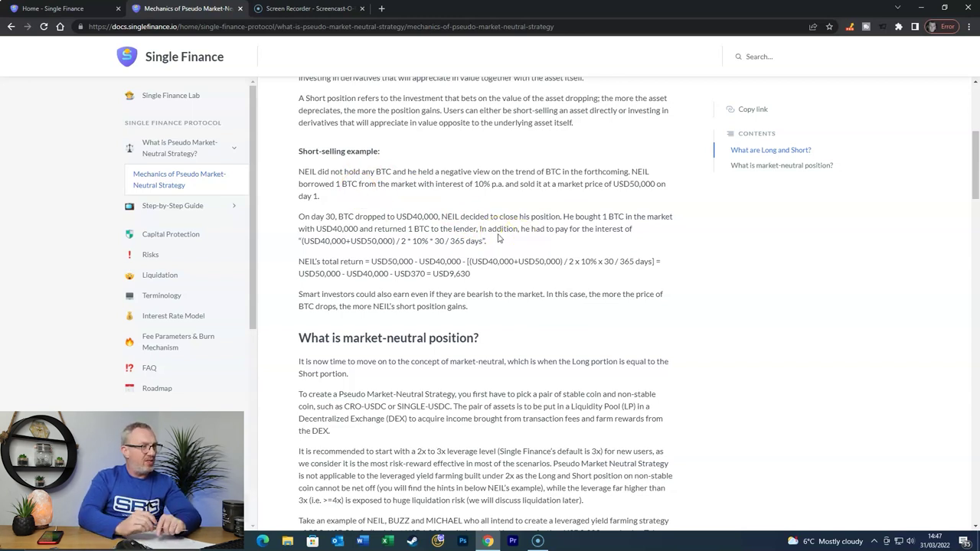
scroll(498, 241, "down", 2)
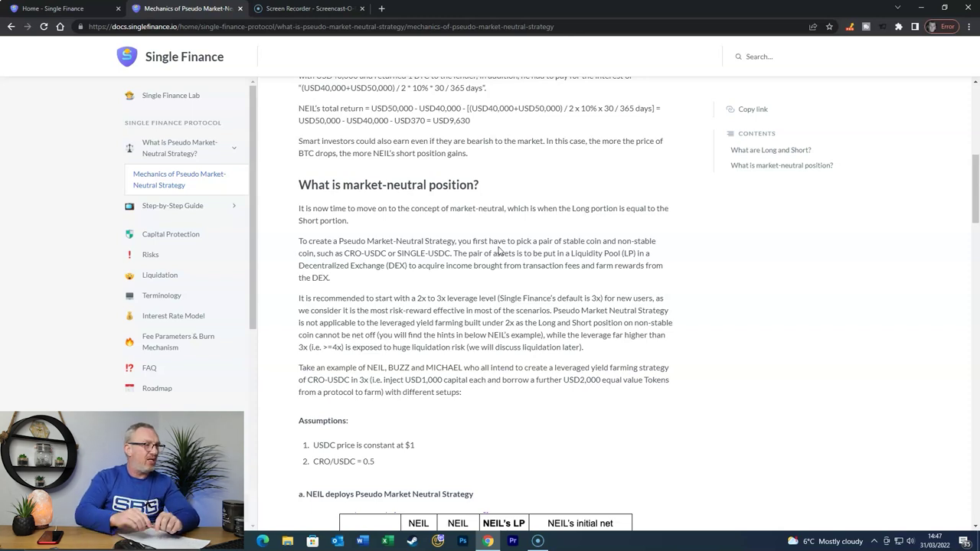
scroll(502, 243, "down", 3)
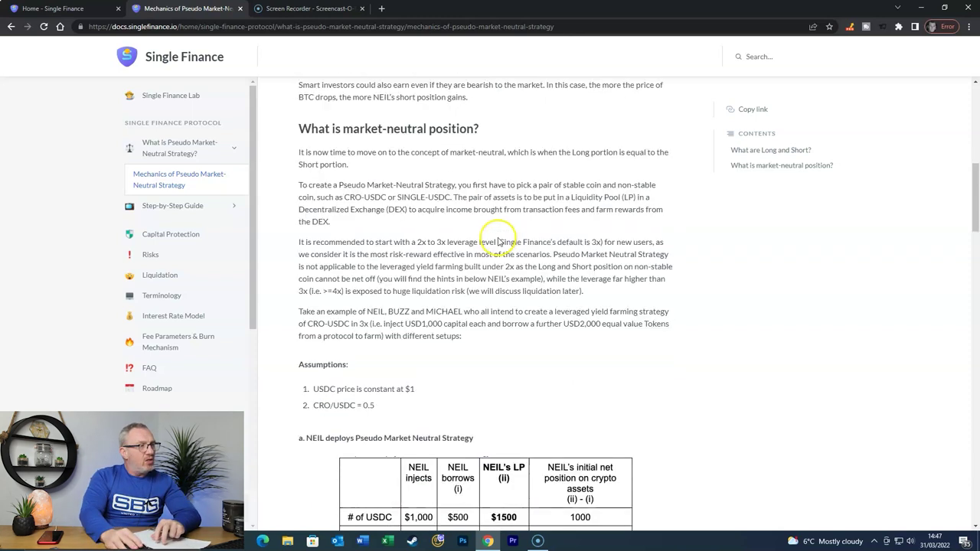
scroll(507, 236, "down", 6)
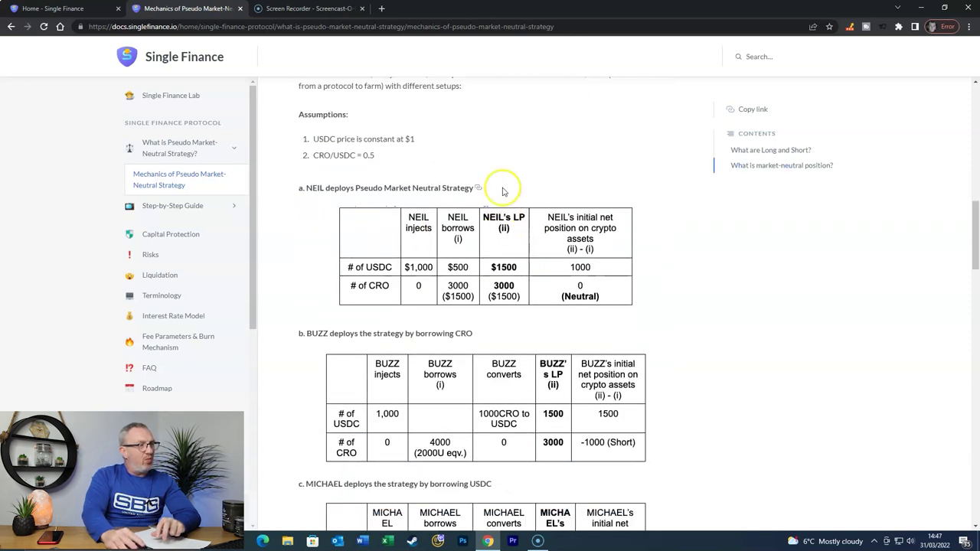
scroll(344, 239, "down", 2)
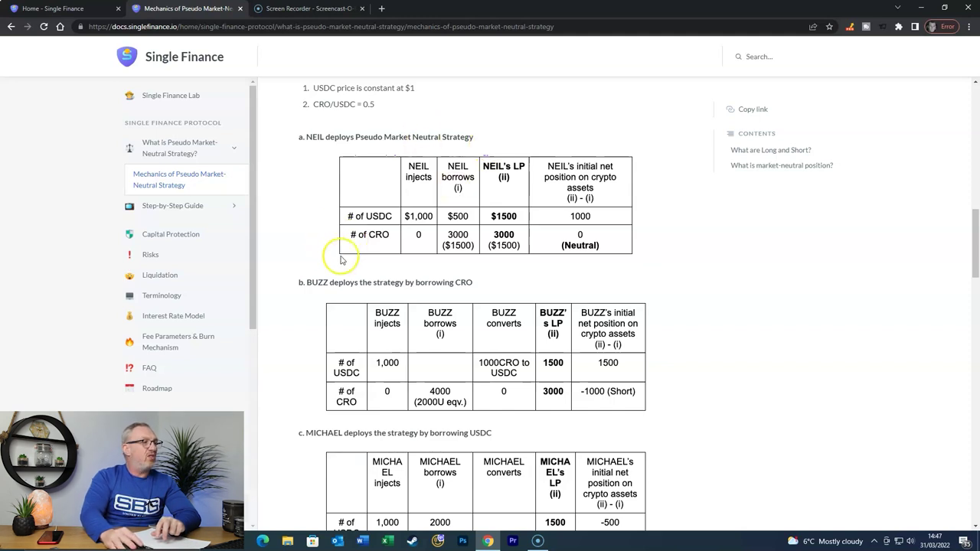
scroll(341, 254, "down", 3)
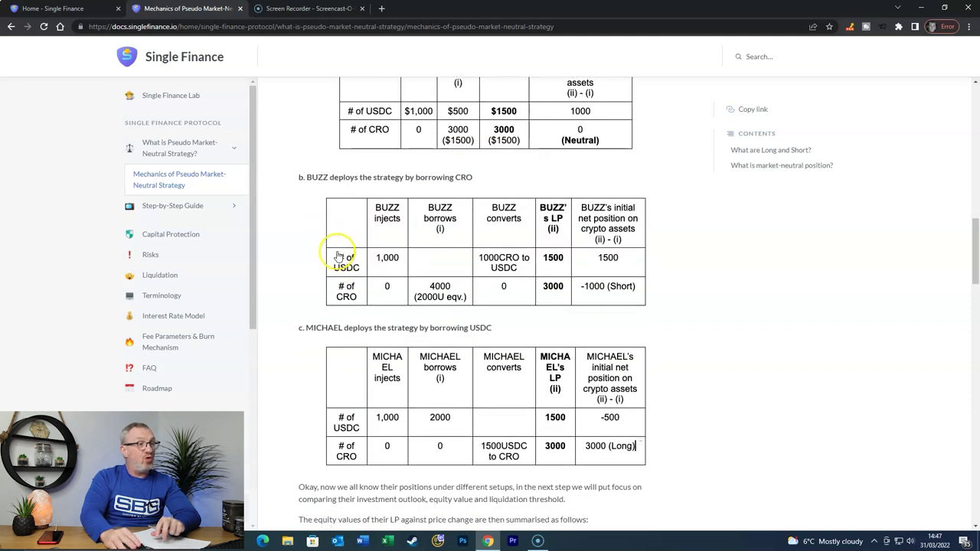
scroll(341, 253, "down", 1)
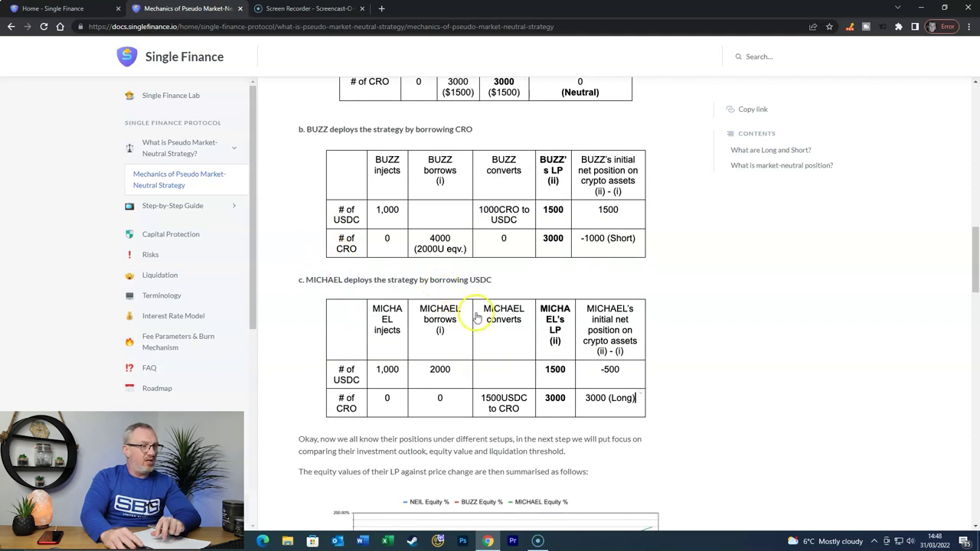
scroll(596, 334, "up", 2)
scroll(596, 335, "up", 1)
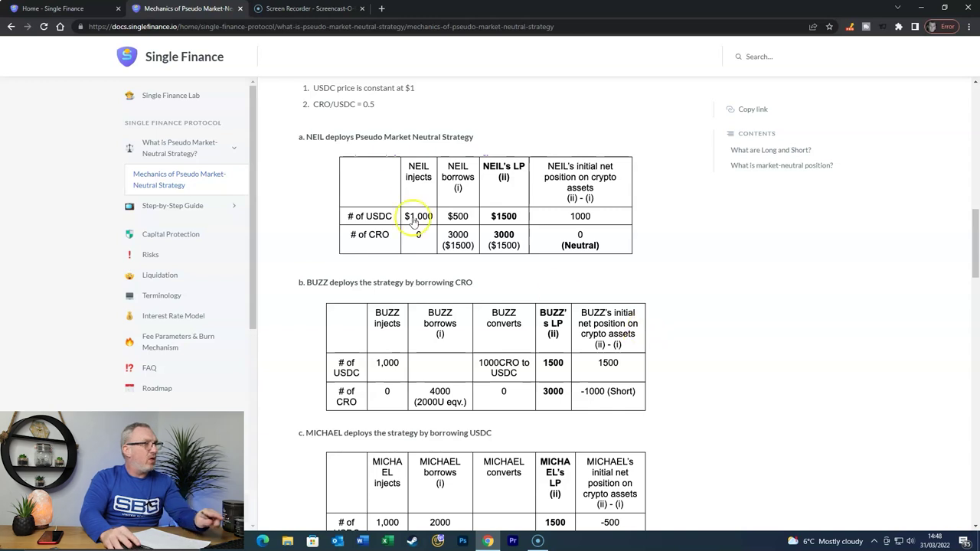
Step: Launch the Single Finance app from its homepage and bring up the Available Strategies on the Strategy page
left_click(60, 7)
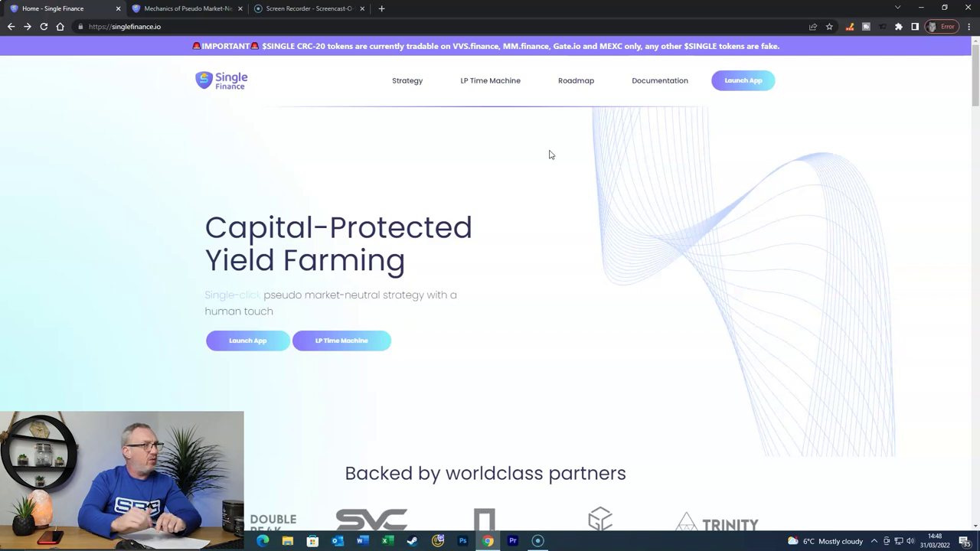
left_click(734, 88)
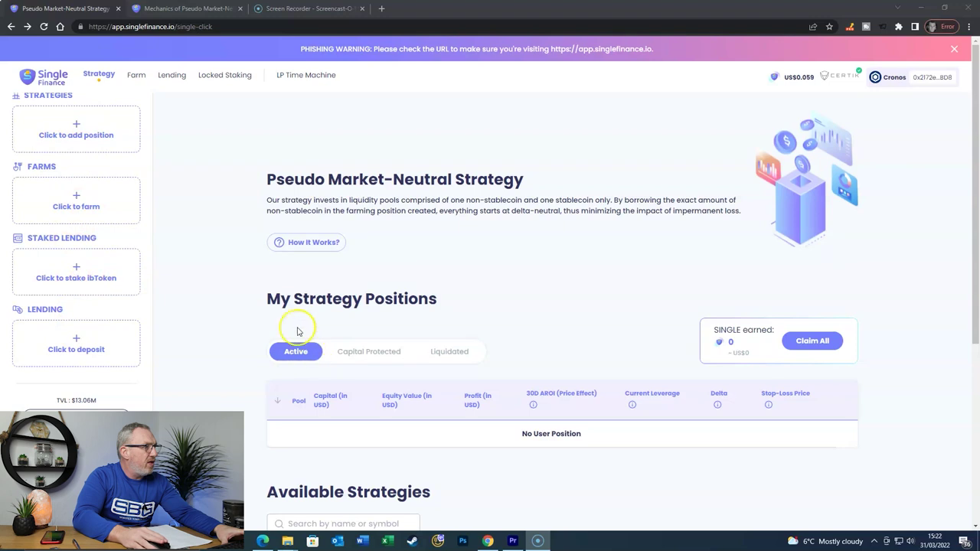
scroll(245, 322, "down", 3)
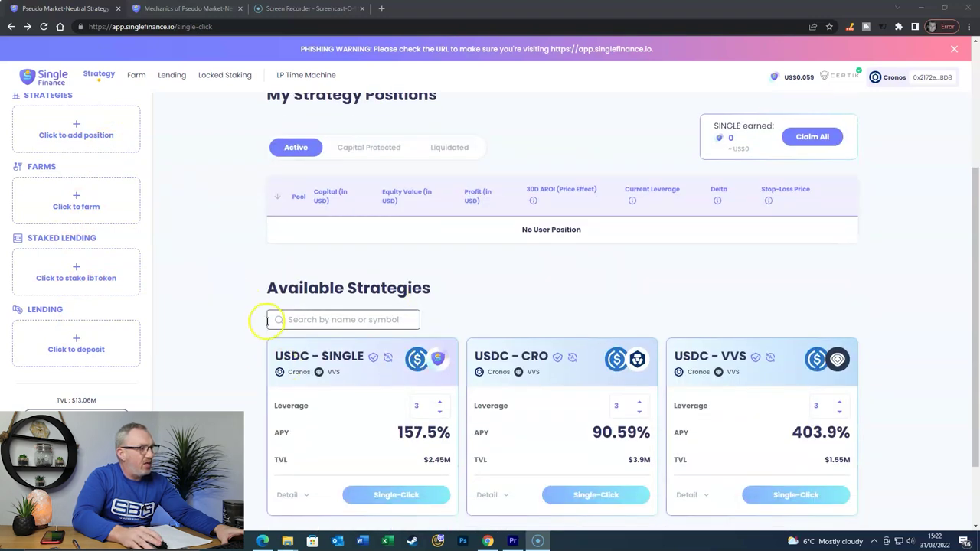
scroll(268, 322, "down", 1)
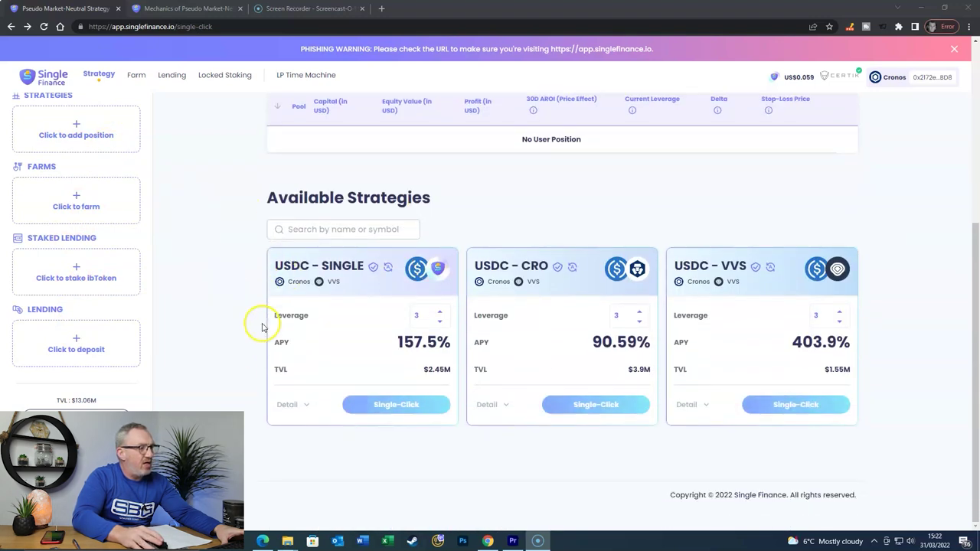
Step: Lower the USDC - SINGLE strategy's leverage to 2 to compare the APY, and restore the leverage to 3
left_click(438, 332)
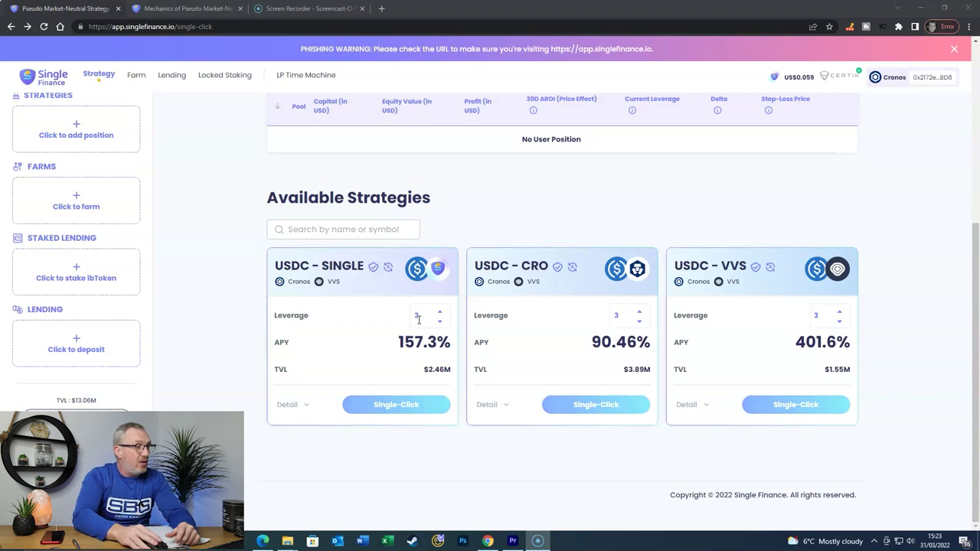
left_click(549, 349)
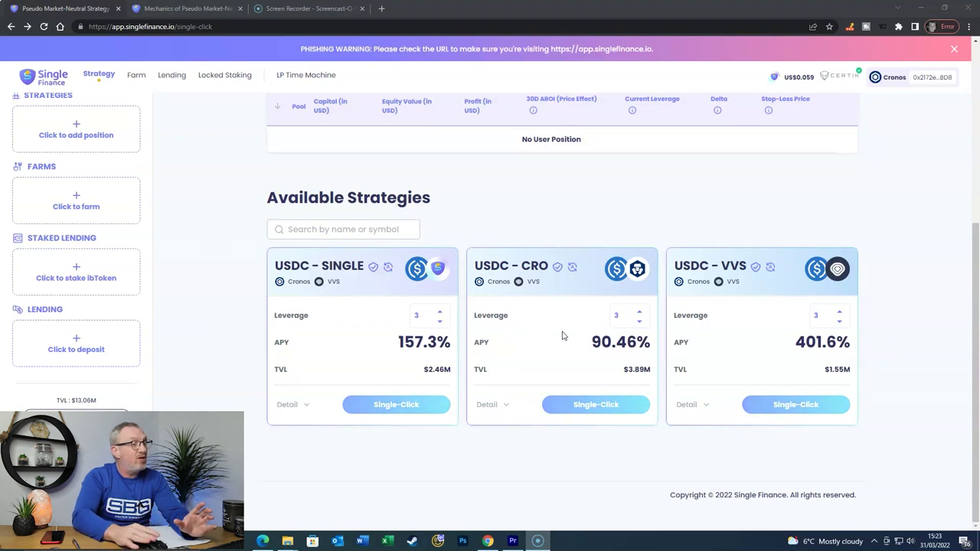
left_click(438, 315)
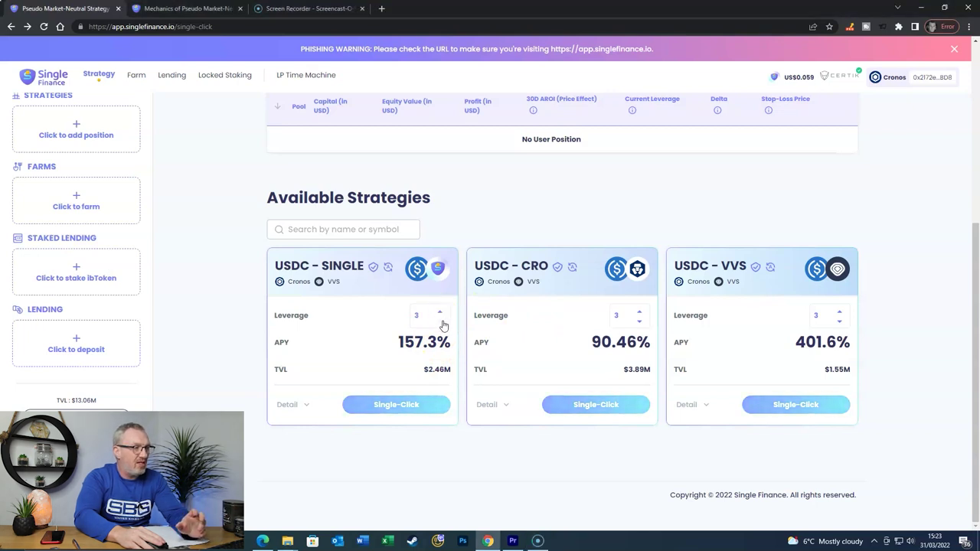
left_click(440, 321)
left_click(440, 321)
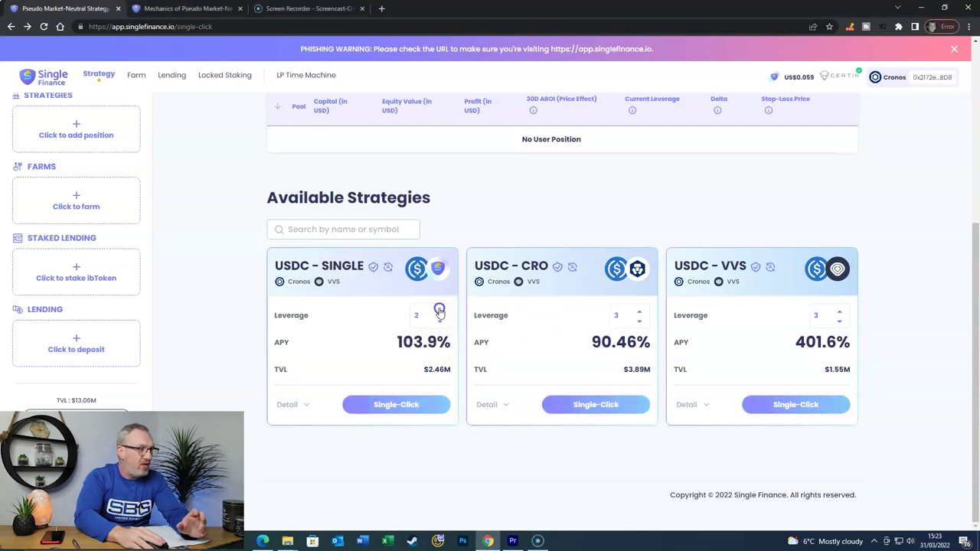
left_click(440, 311)
left_click(440, 311)
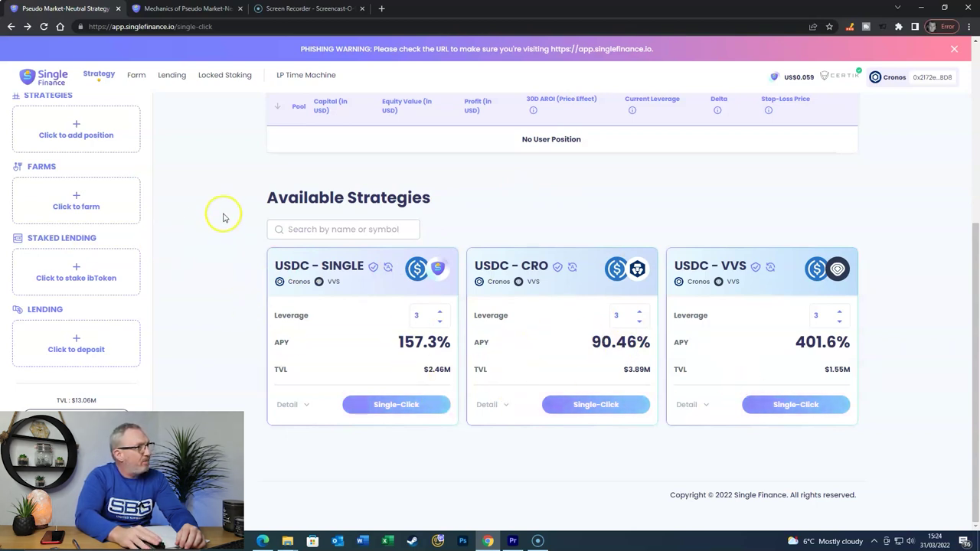
Step: Open the Leveraged Yield Farming page and examine the Available Farm list
left_click(136, 75)
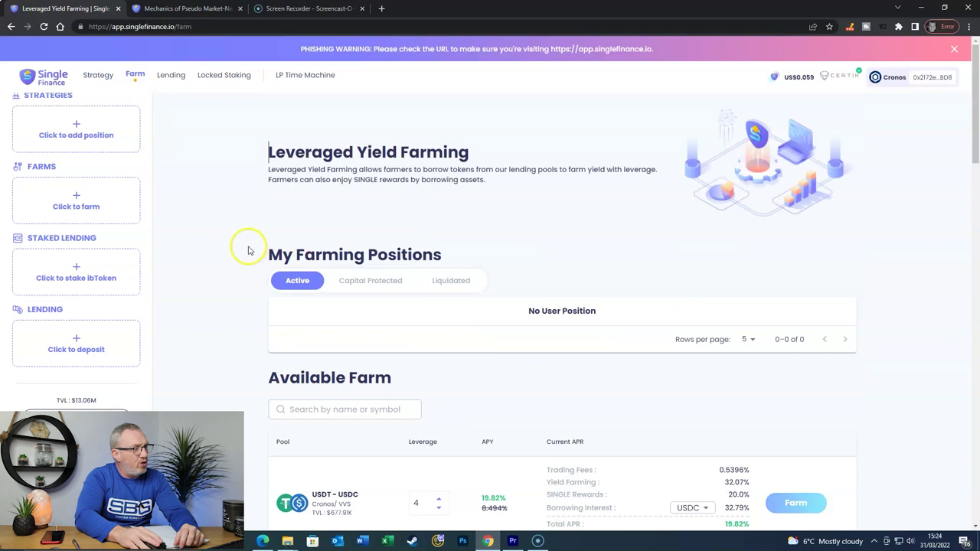
scroll(247, 243, "down", 1)
scroll(247, 243, "down", 2)
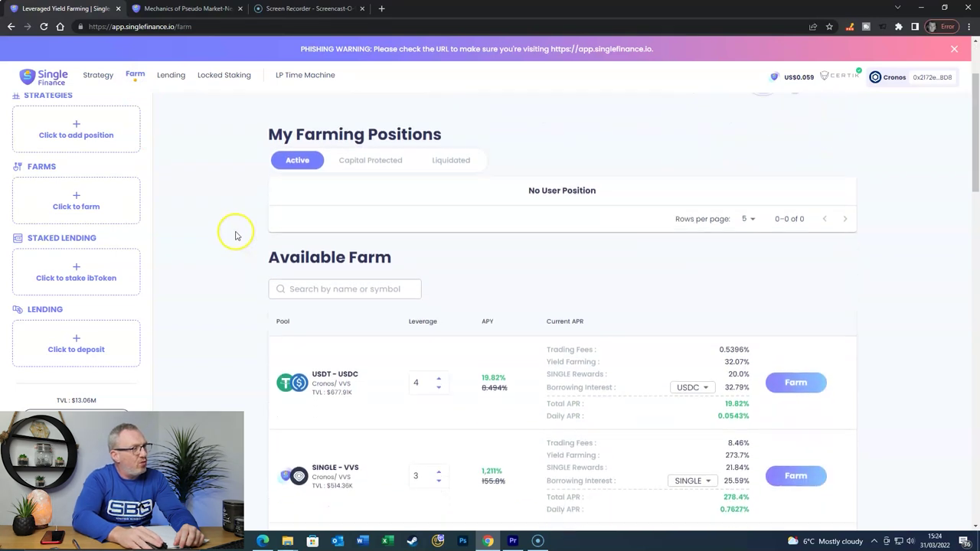
Step: Find the CRO - USDC pool in the Available Farm list and lower its leverage to 1
scroll(227, 226, "down", 3)
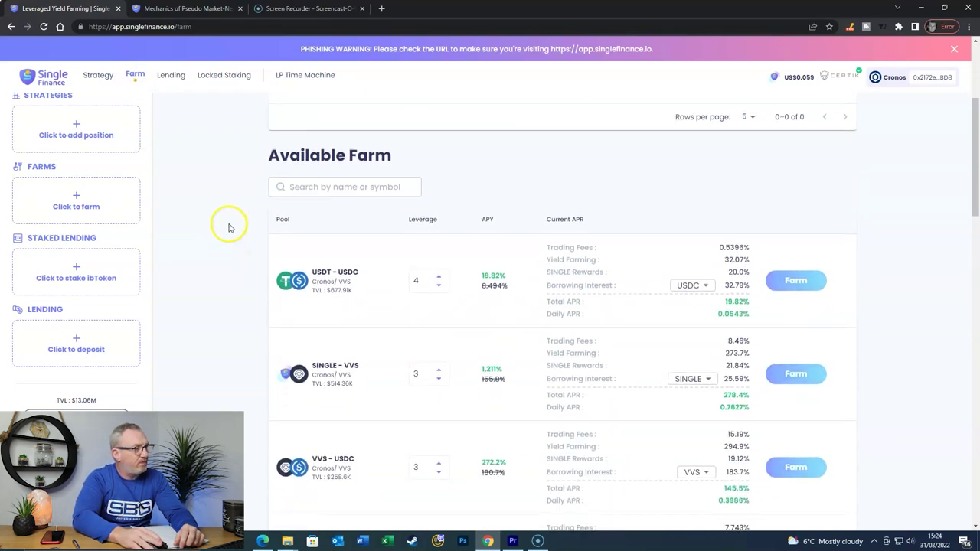
scroll(223, 233, "down", 1)
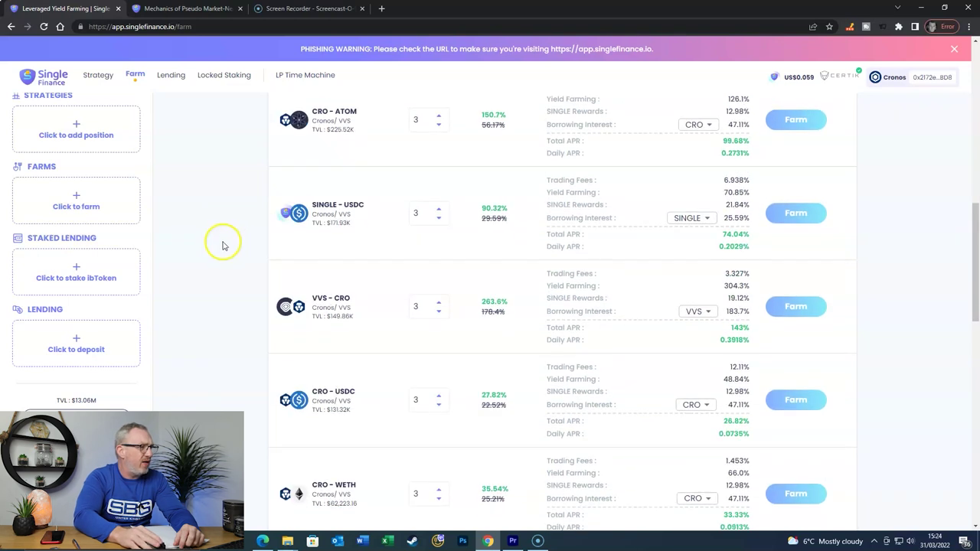
scroll(307, 345, "down", 1)
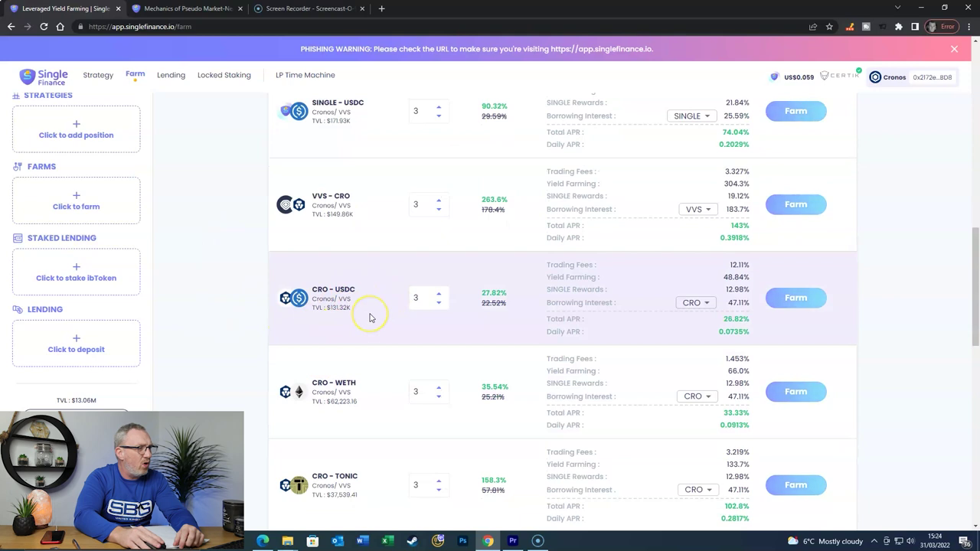
left_click(441, 304)
left_click(441, 304)
left_click(441, 304)
left_click(442, 304)
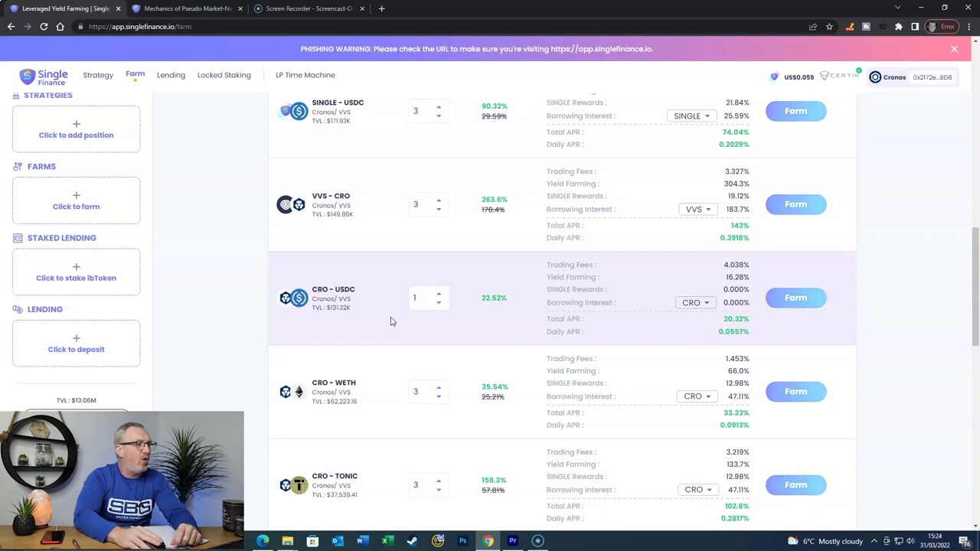
Step: Open the CRO - USDC farm and set the supplied assets to 50 USDC
left_click(806, 304)
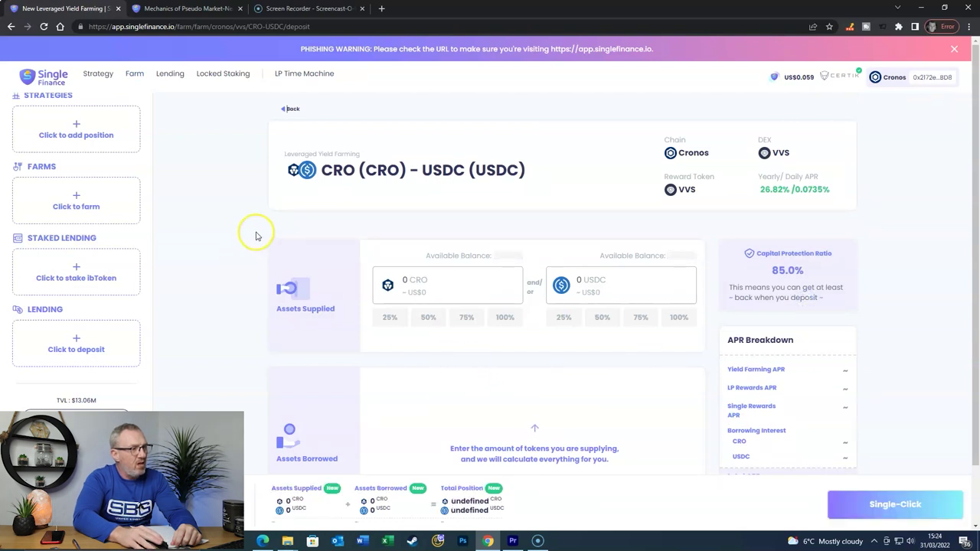
scroll(256, 236, "down", 2)
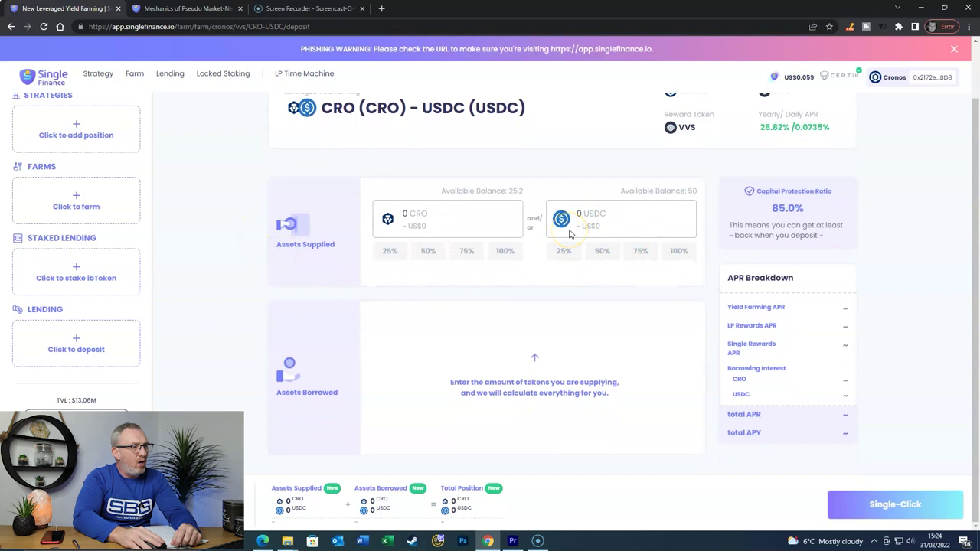
left_click(592, 218)
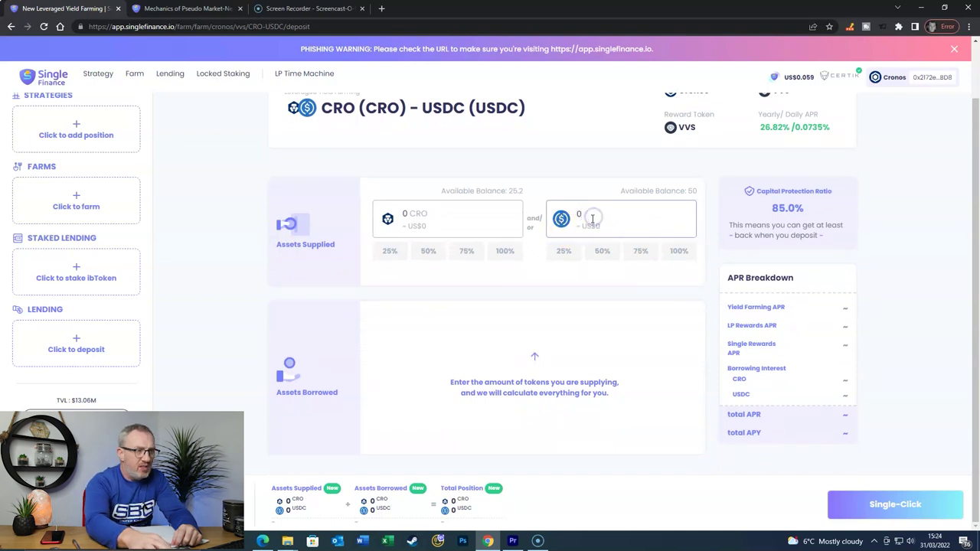
type("50")
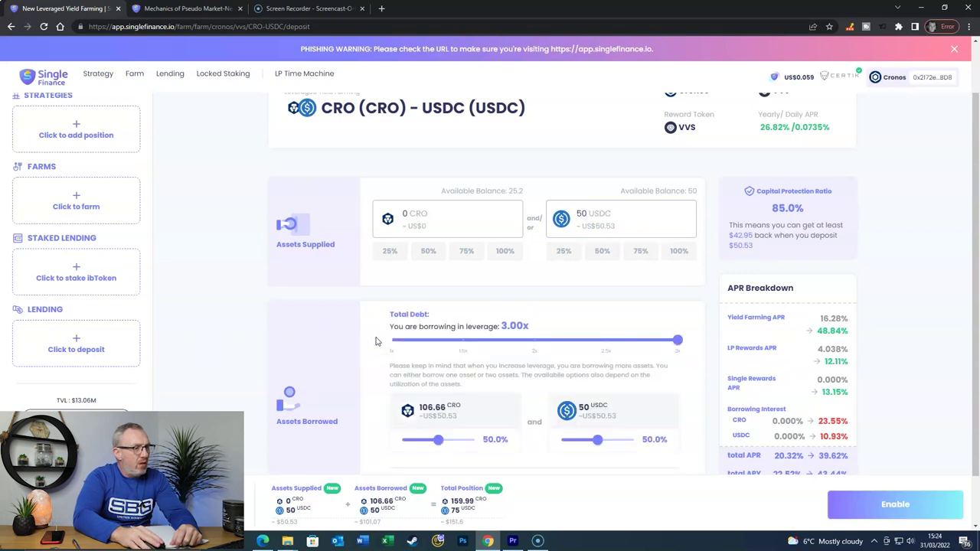
Step: Compare the farm's borrowing and APR at 1.00x and 2.00x leverage, and restore the leverage to 3.00x
left_click_drag(681, 340, 388, 342)
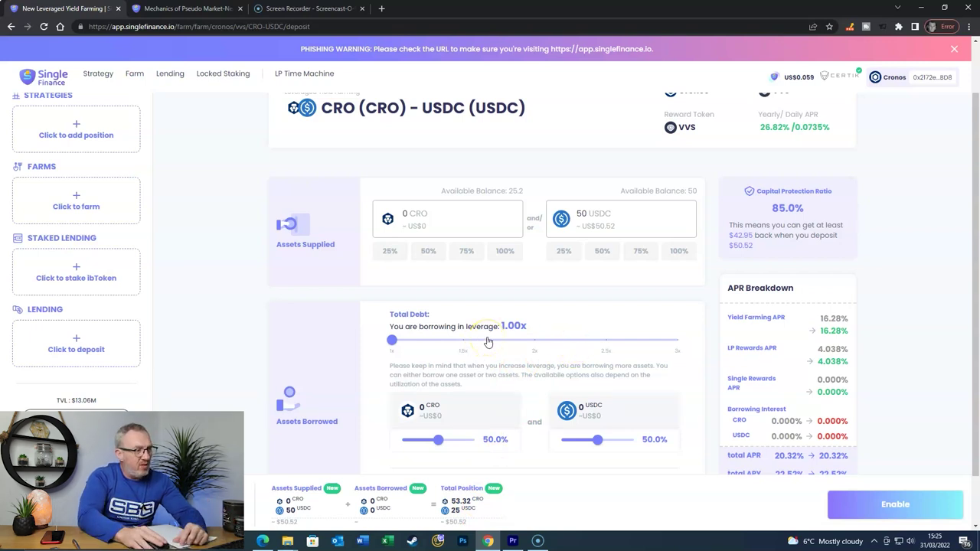
left_click_drag(393, 340, 535, 352)
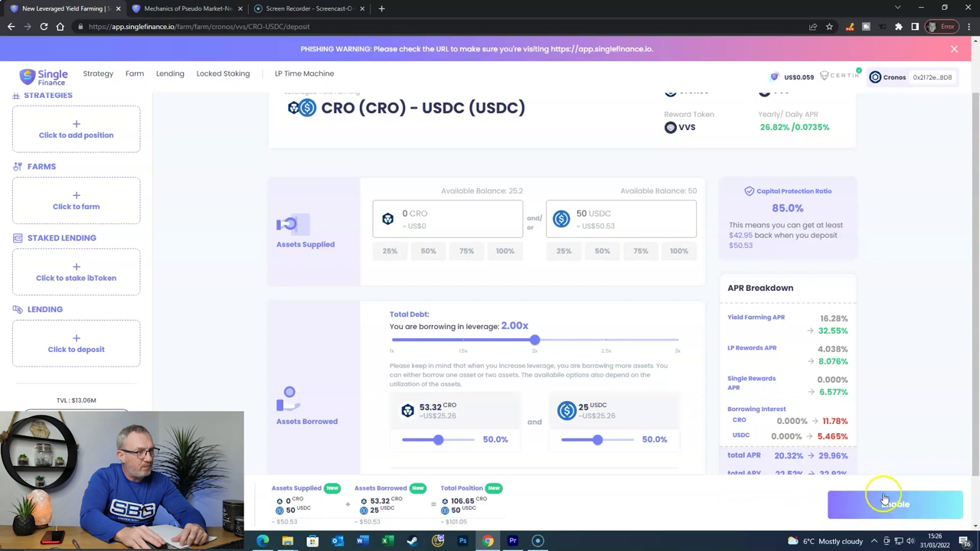
left_click_drag(535, 346, 693, 342)
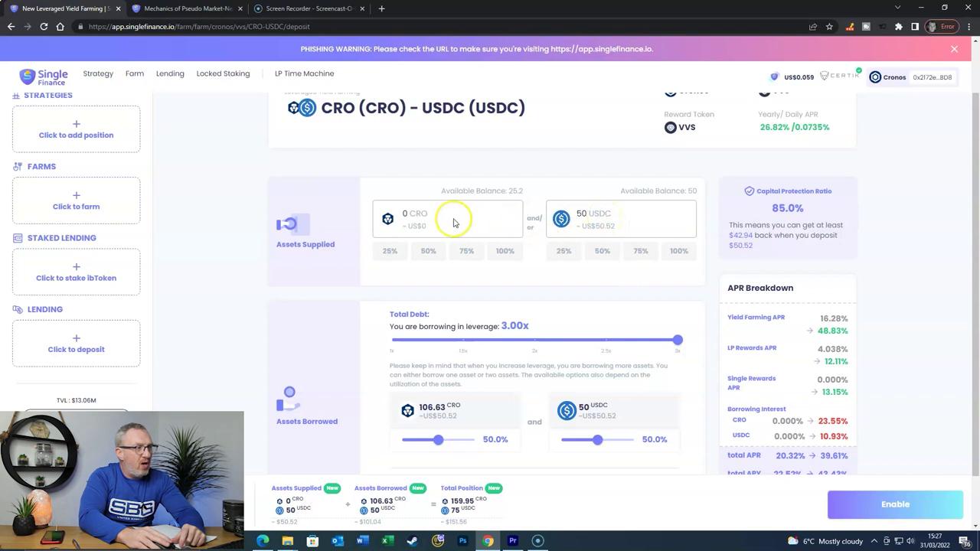
Step: Keep the supplied CRO at 0 and shift the borrowed assets to 100% CRO and 0% USDC
left_click(428, 213)
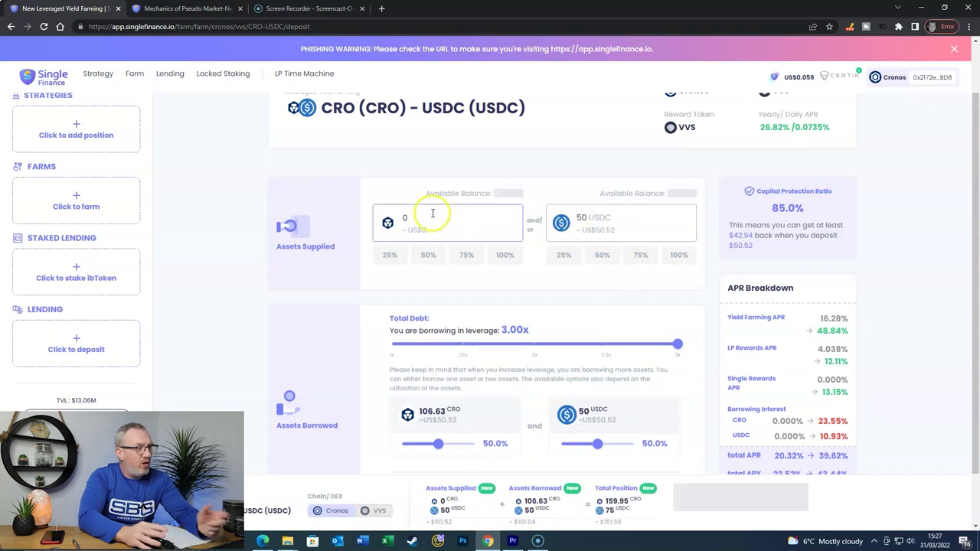
triple_click(431, 221)
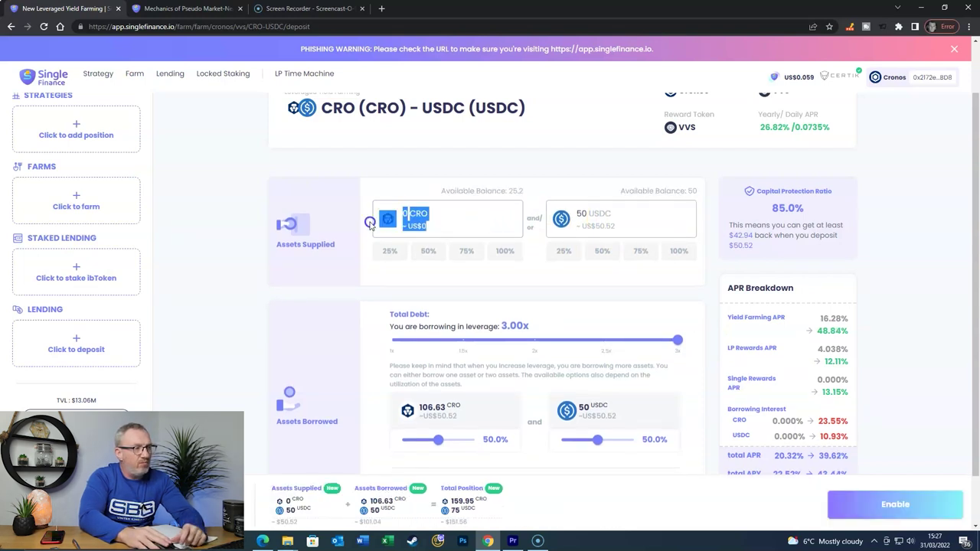
type("0")
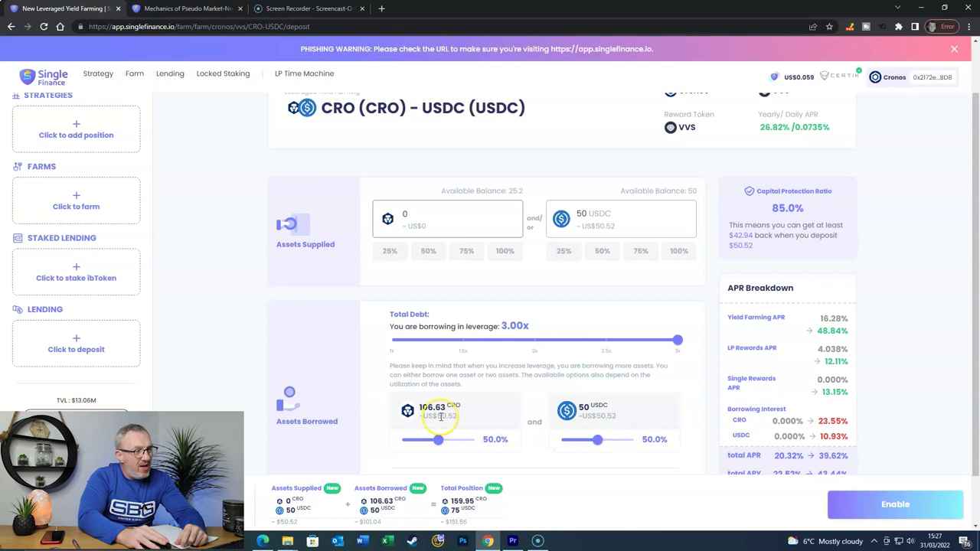
left_click(442, 443)
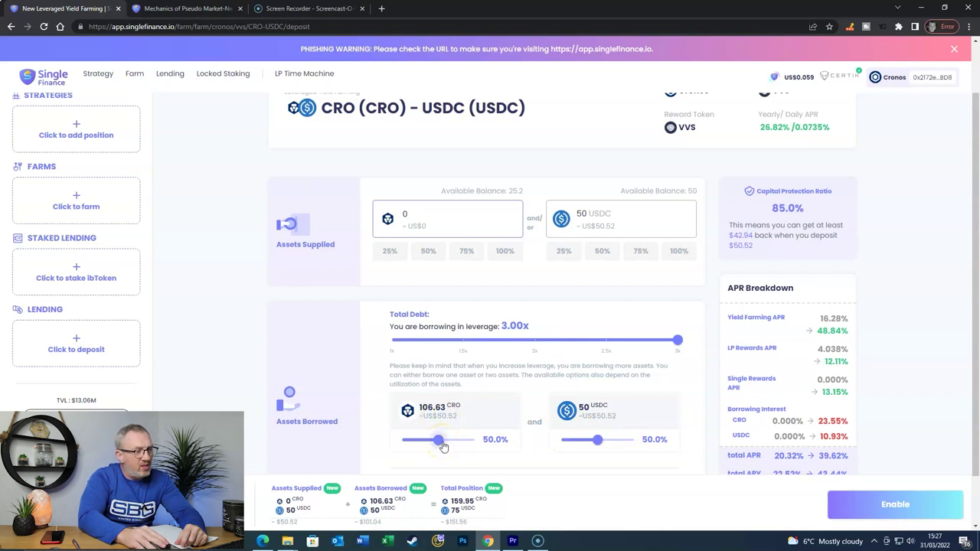
left_click_drag(442, 445, 515, 443)
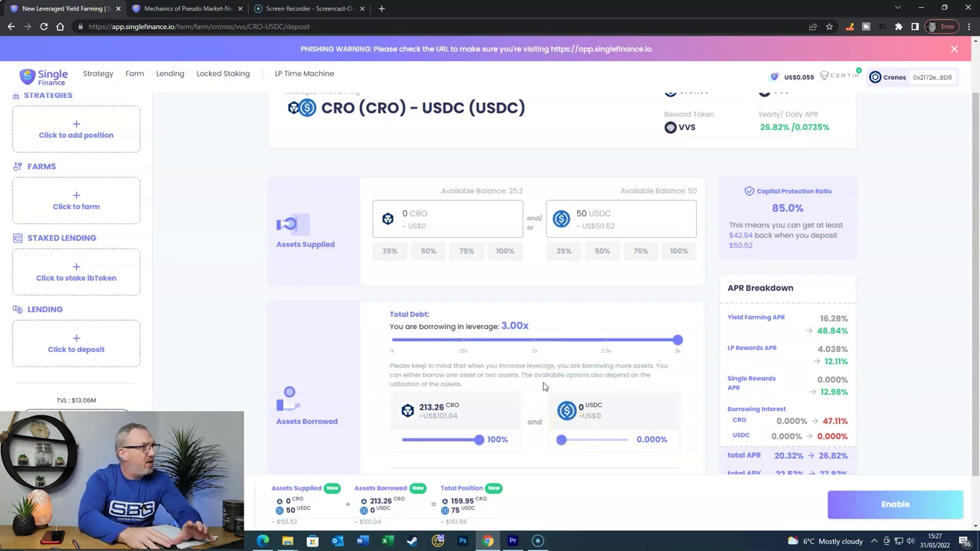
Step: Review the example tables for borrowing CRO and borrowing USDC in the Mechanics article, and return to the CRO - USDC farm page
left_click(201, 8)
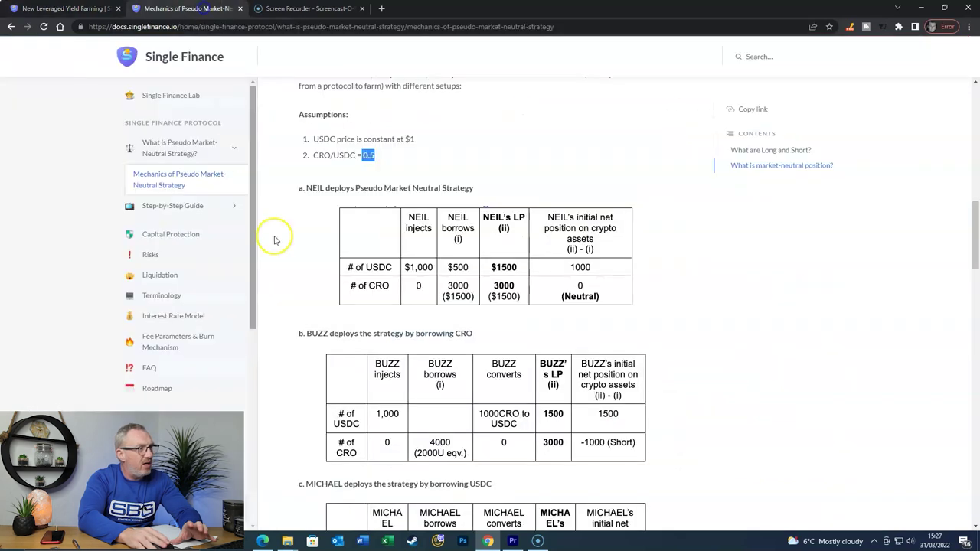
scroll(276, 240, "down", 1)
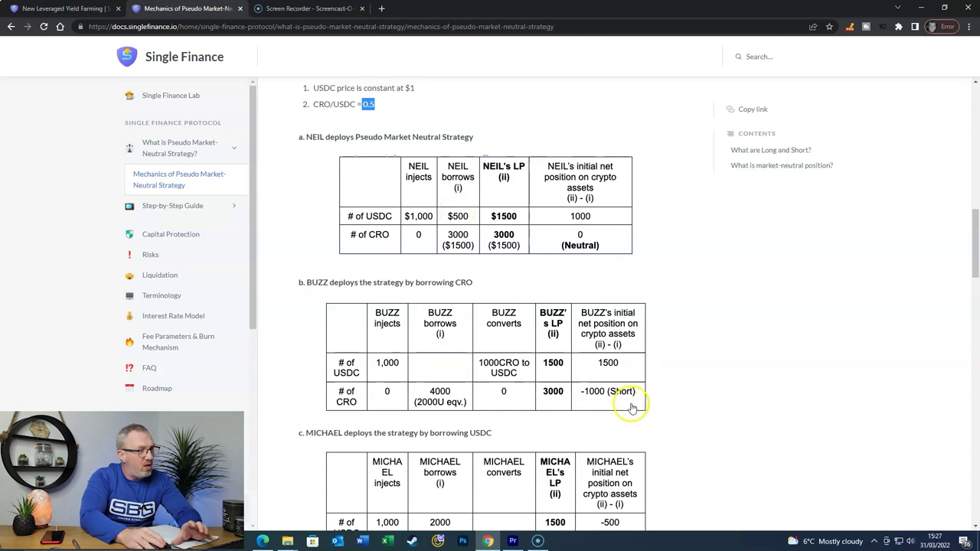
scroll(632, 410, "down", 2)
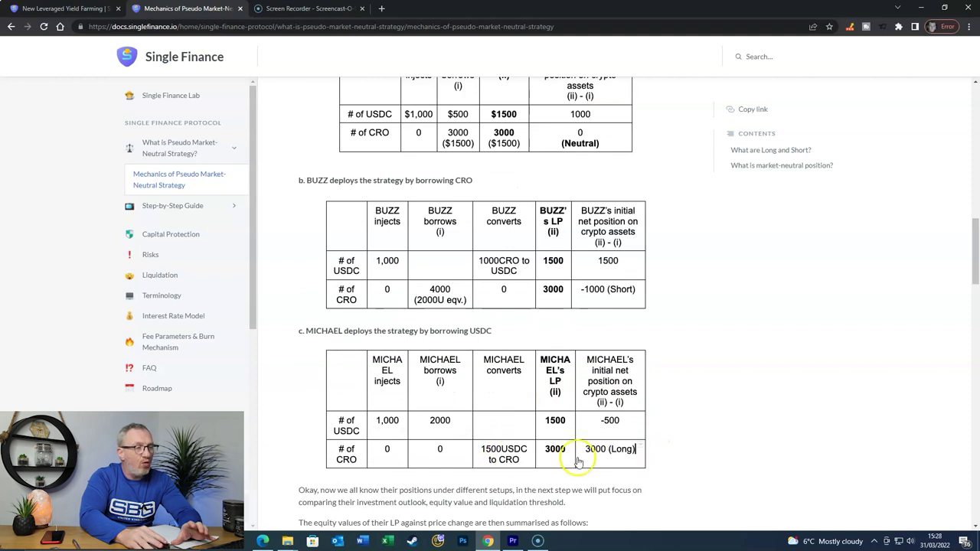
scroll(597, 460, "up", 2)
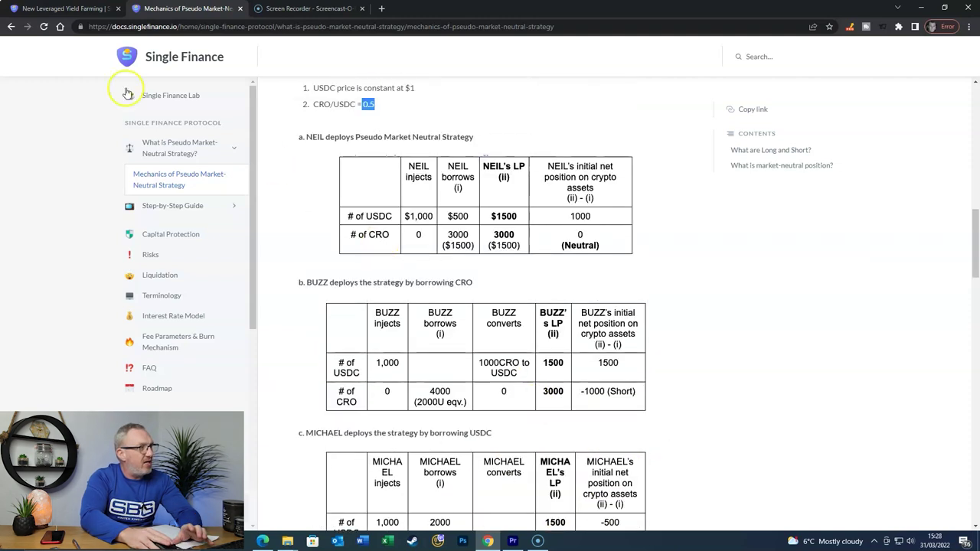
left_click(42, 9)
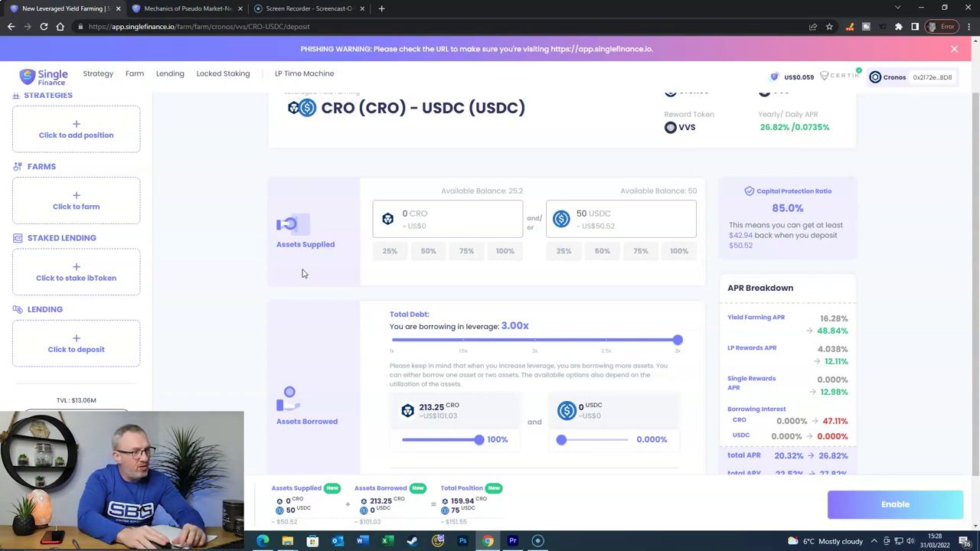
left_click(389, 302)
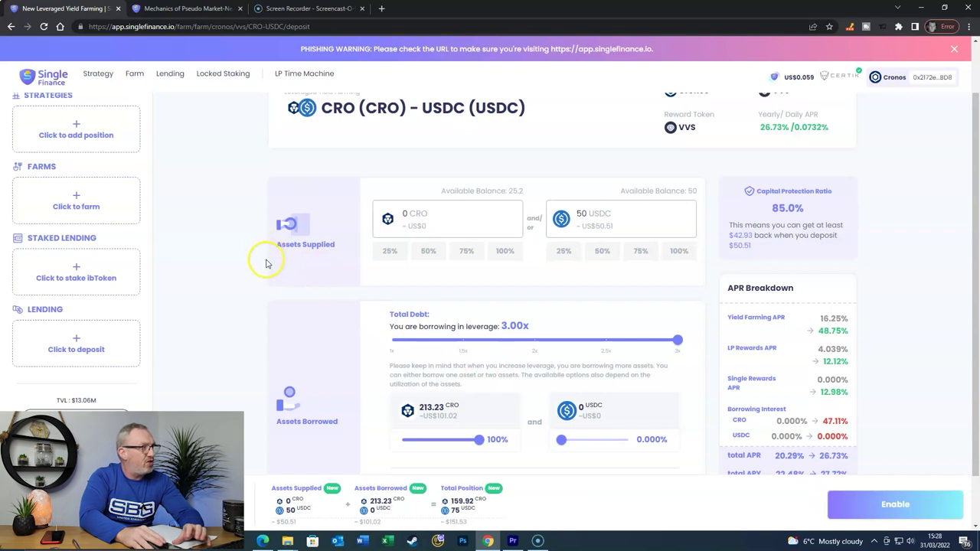
Step: Go to the Strategy page and bring up the Available Strategies
scroll(230, 232, "up", 1)
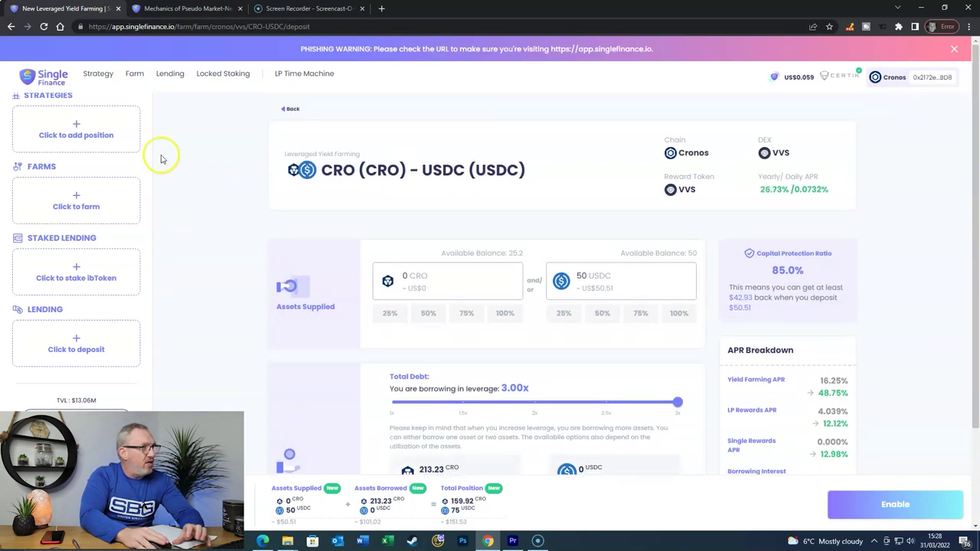
left_click(98, 74)
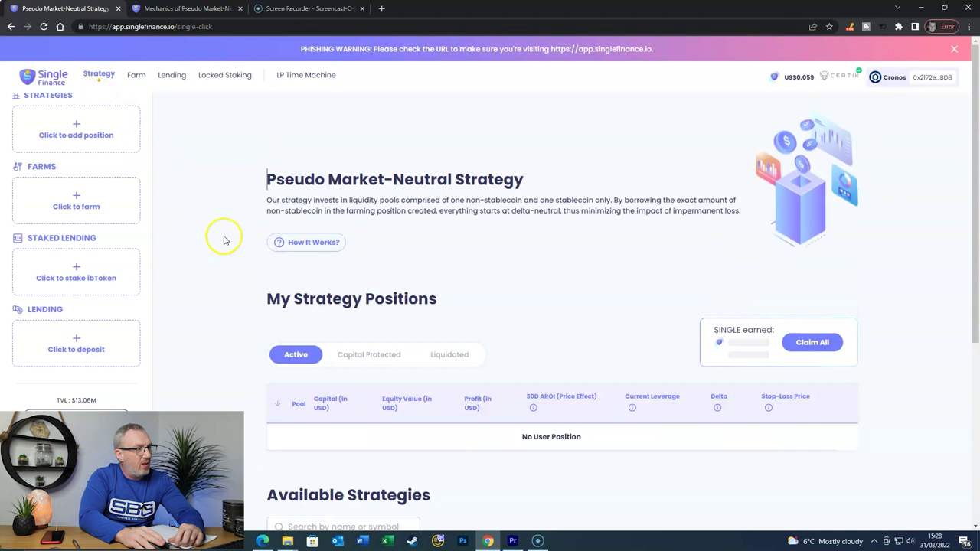
scroll(224, 240, "down", 4)
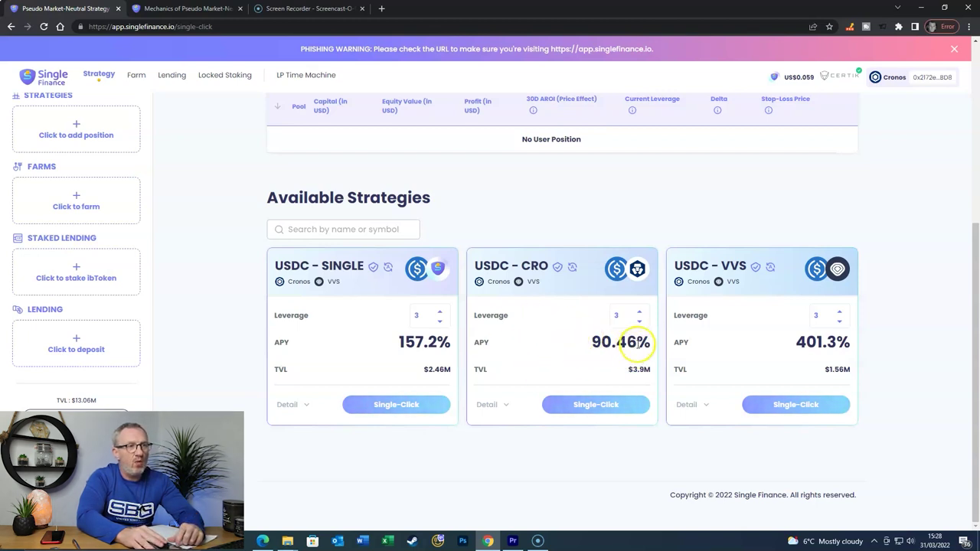
Step: Disconnect the wallet from the app and reconnect it through Metamask
left_click(917, 78)
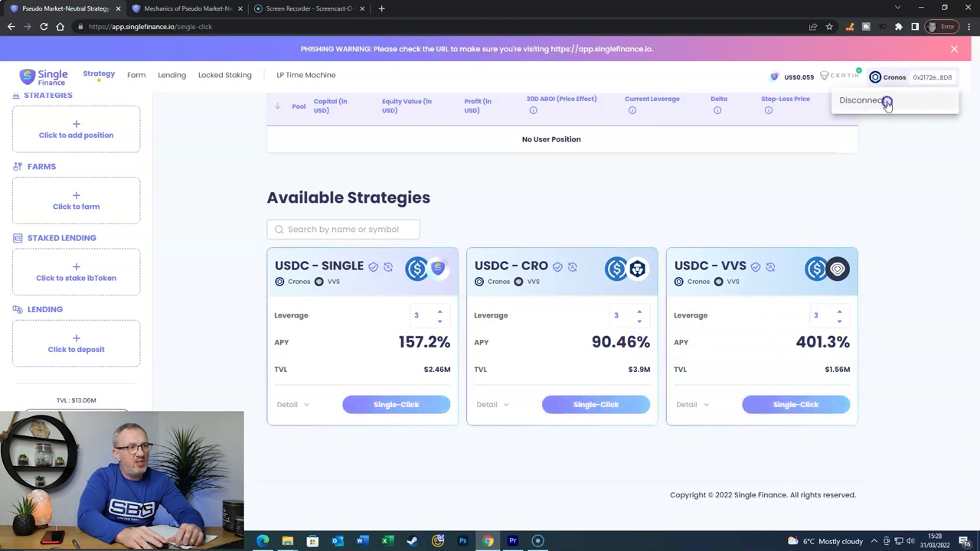
left_click(886, 100)
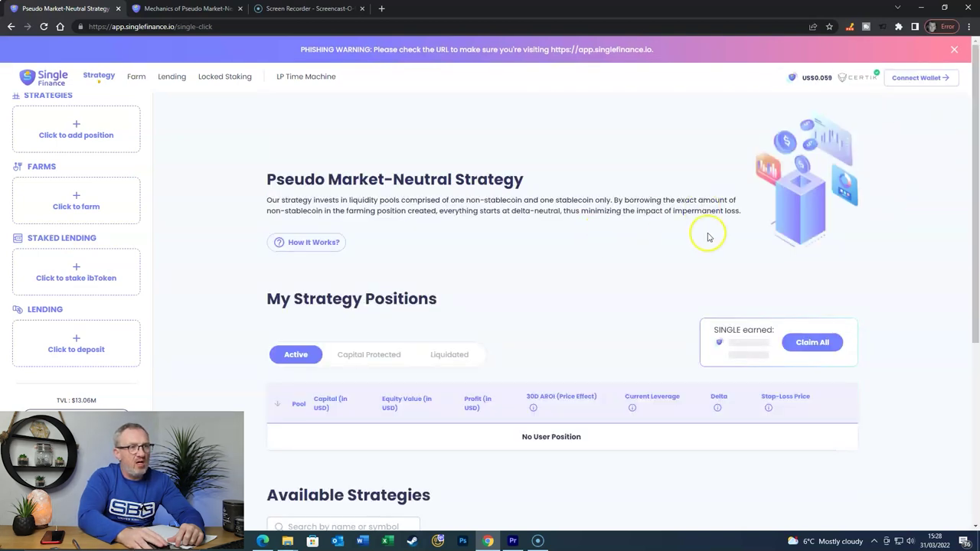
left_click(919, 77)
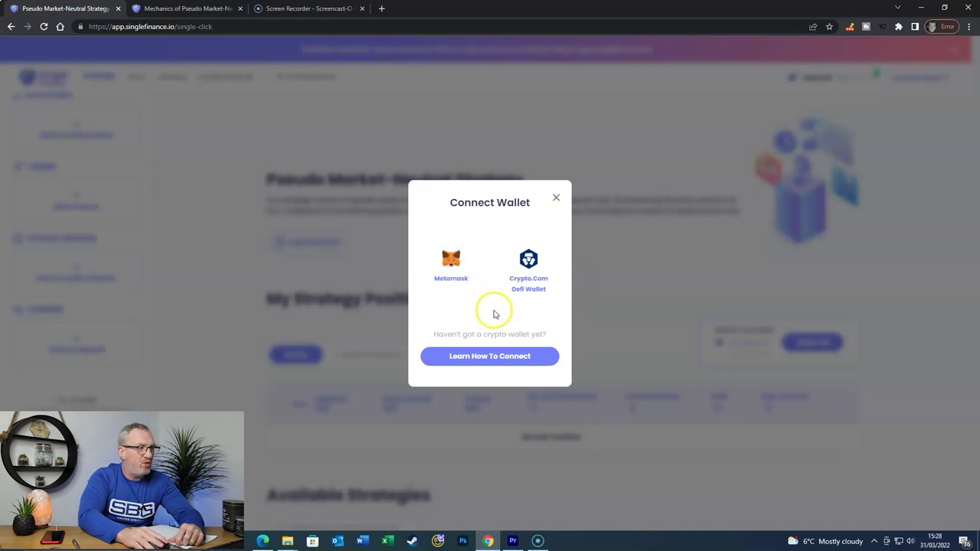
left_click(452, 264)
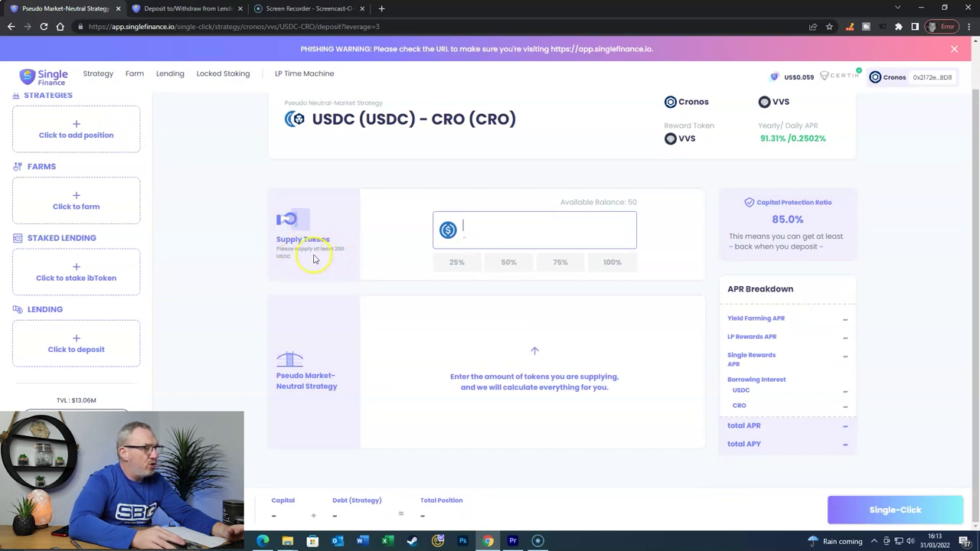
Step: Set the USDC - CRO strategy's supply to 50 USDC and examine its borrowed assets, APR breakdown and Simulator chart
left_click(499, 233)
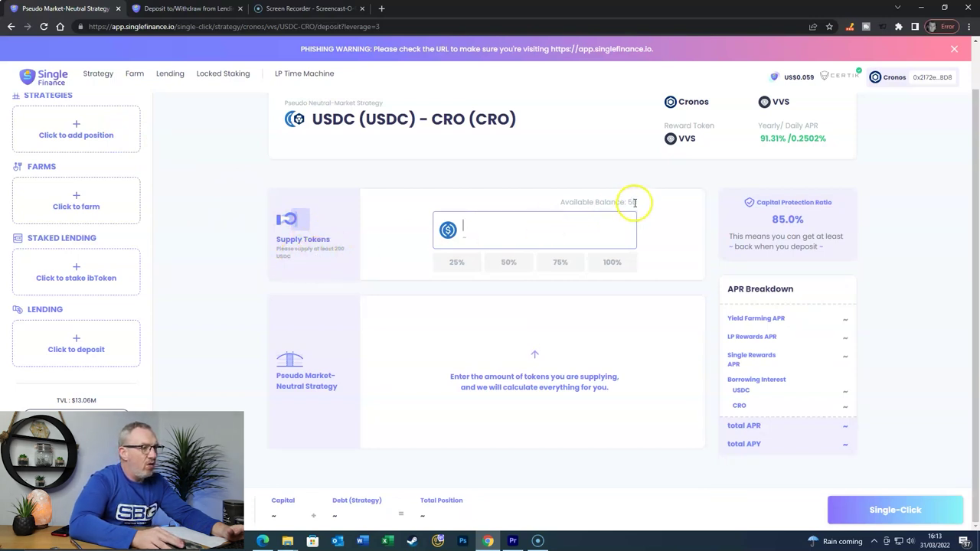
left_click(480, 229)
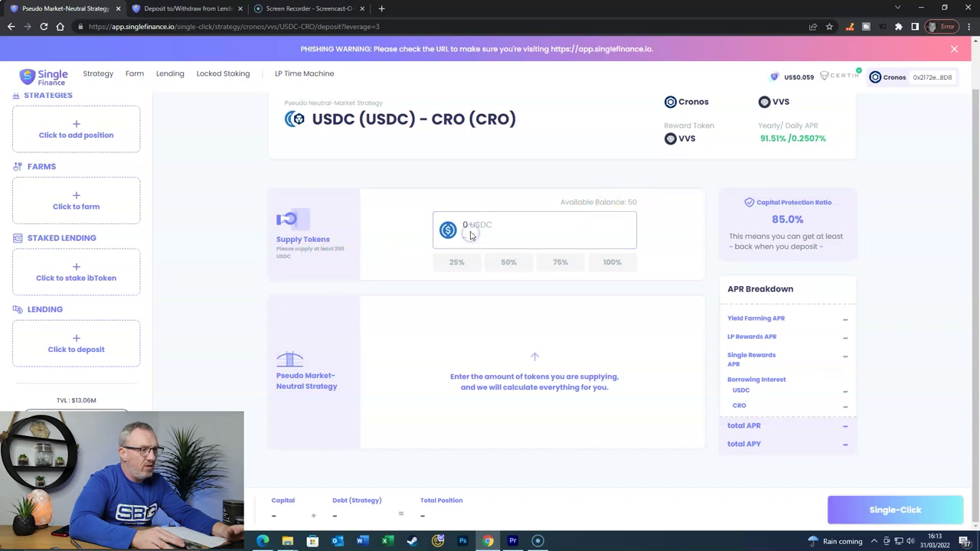
left_click(471, 228)
type("50")
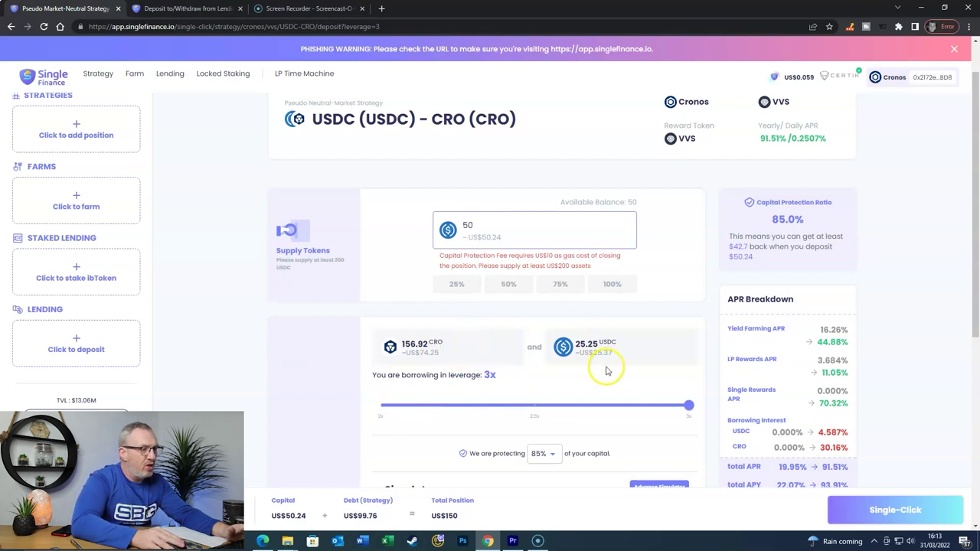
scroll(322, 331, "down", 1)
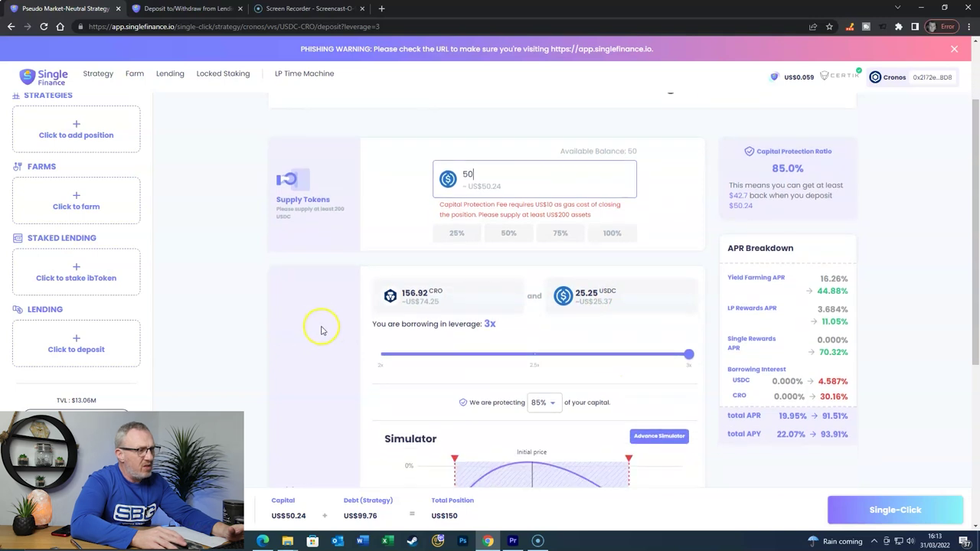
scroll(385, 361, "down", 2)
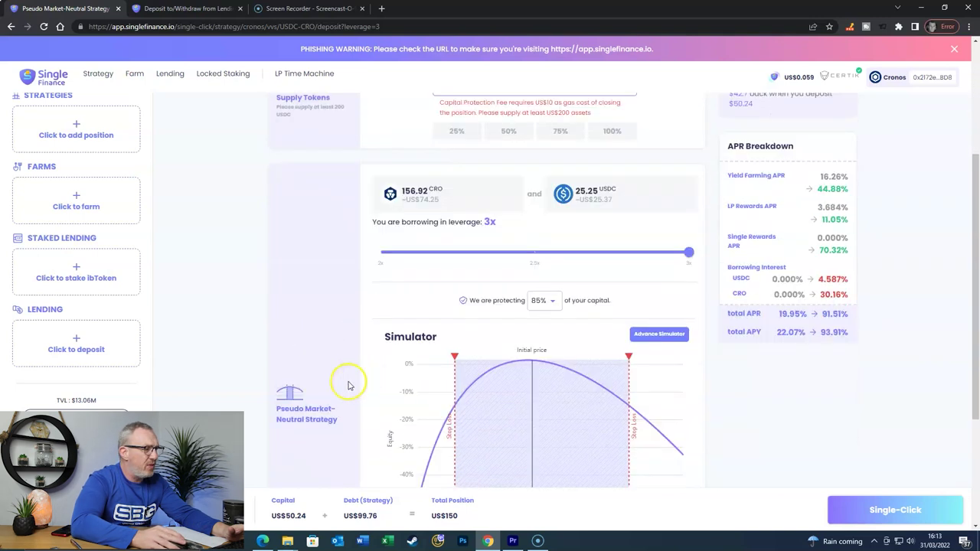
scroll(349, 385, "down", 1)
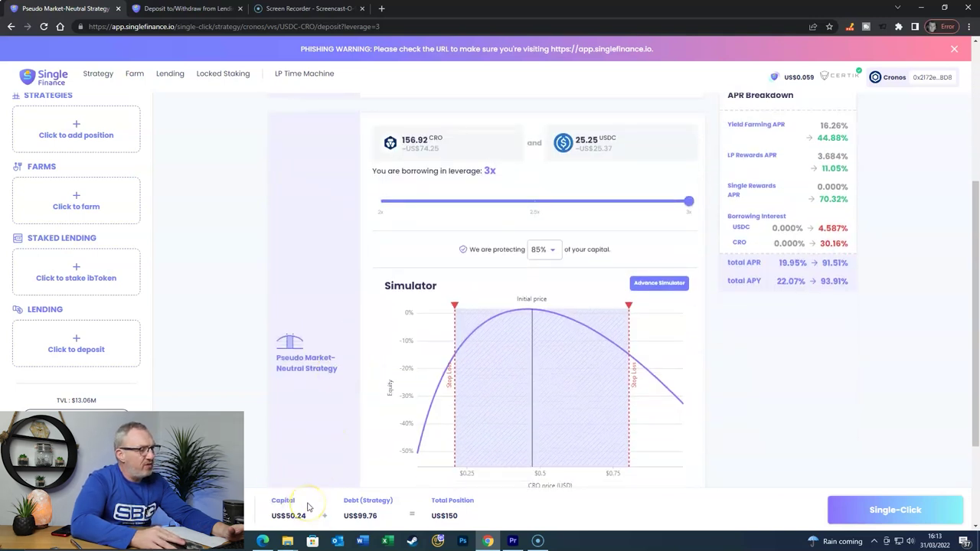
Step: Check the capital protection options, select 85%, and examine the minimum payout under the Capital Protection Ratio
scroll(383, 251, "up", 3)
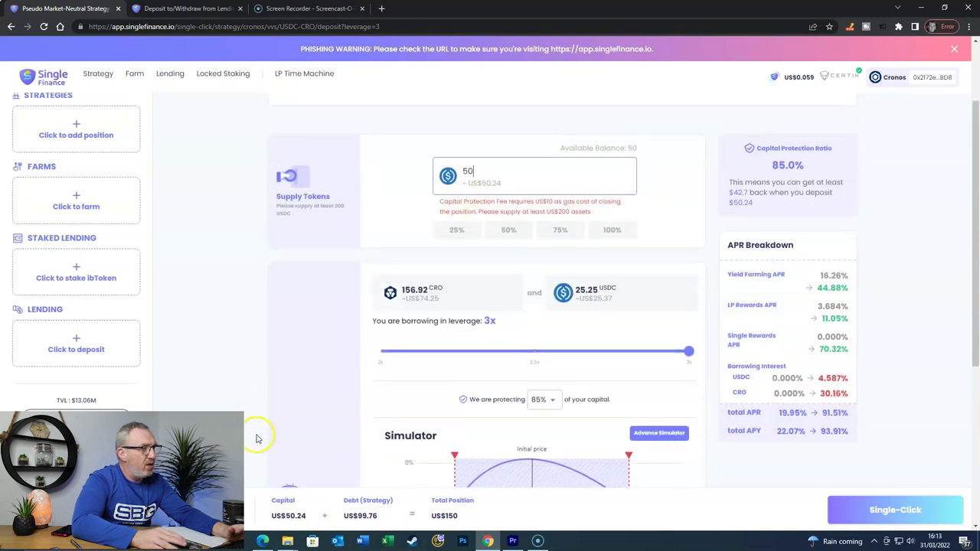
scroll(256, 436, "down", 3)
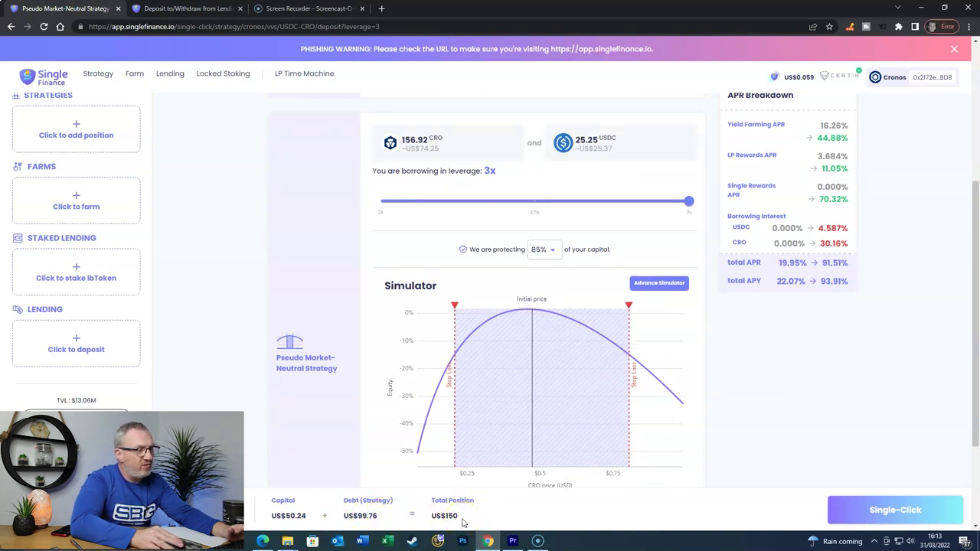
scroll(381, 341, "up", 1)
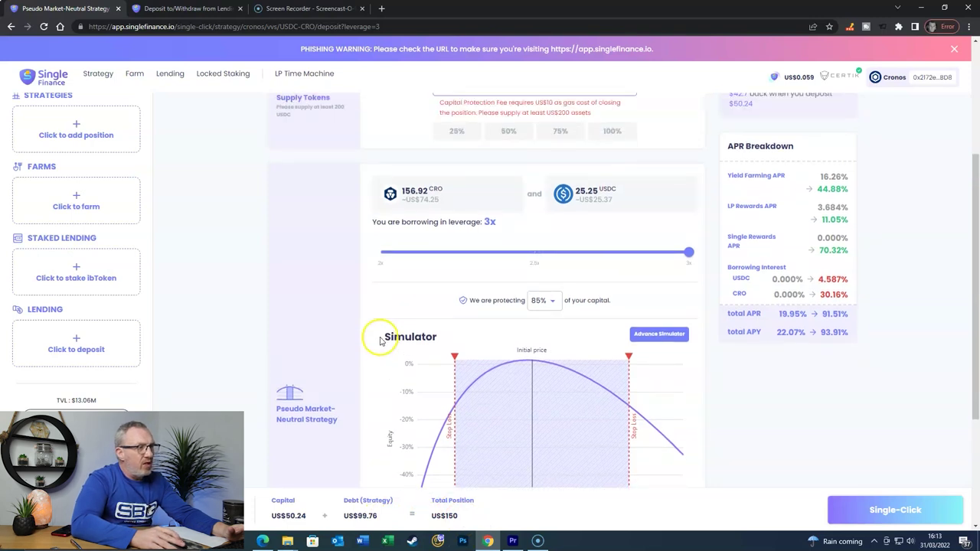
left_click(553, 301)
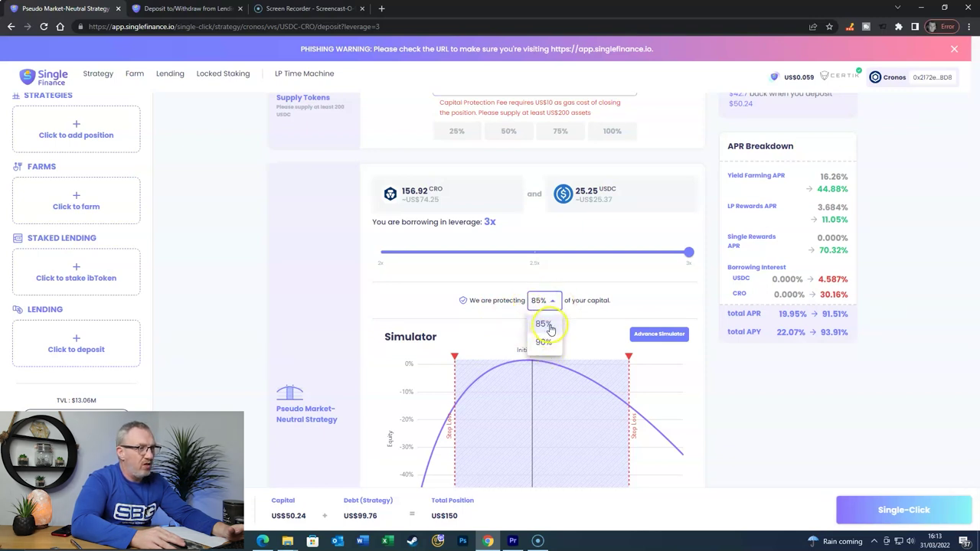
left_click(550, 325)
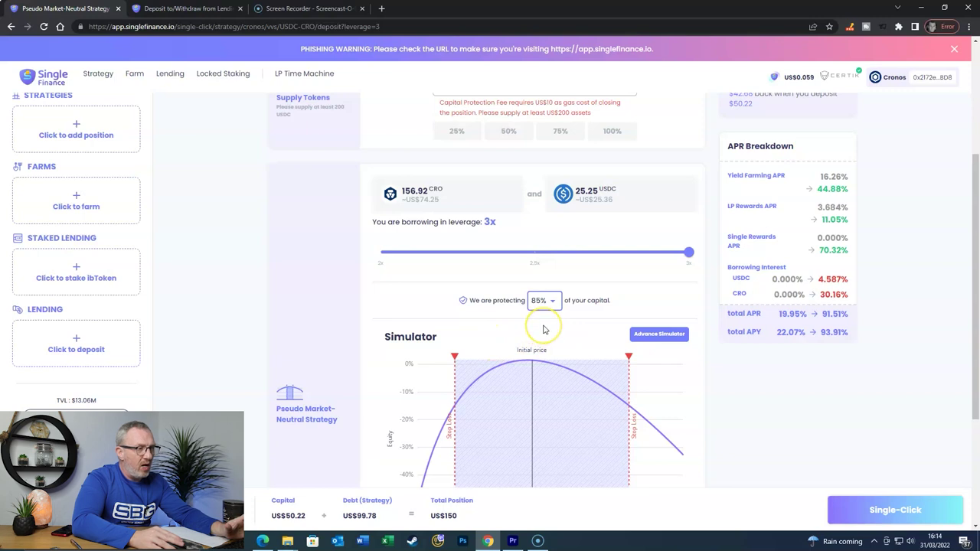
scroll(613, 340, "up", 2)
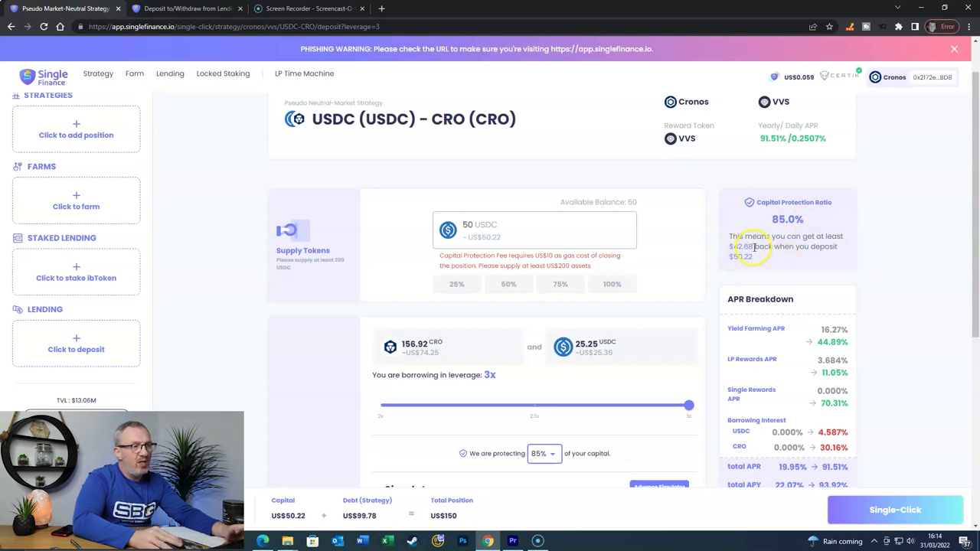
left_click(750, 247)
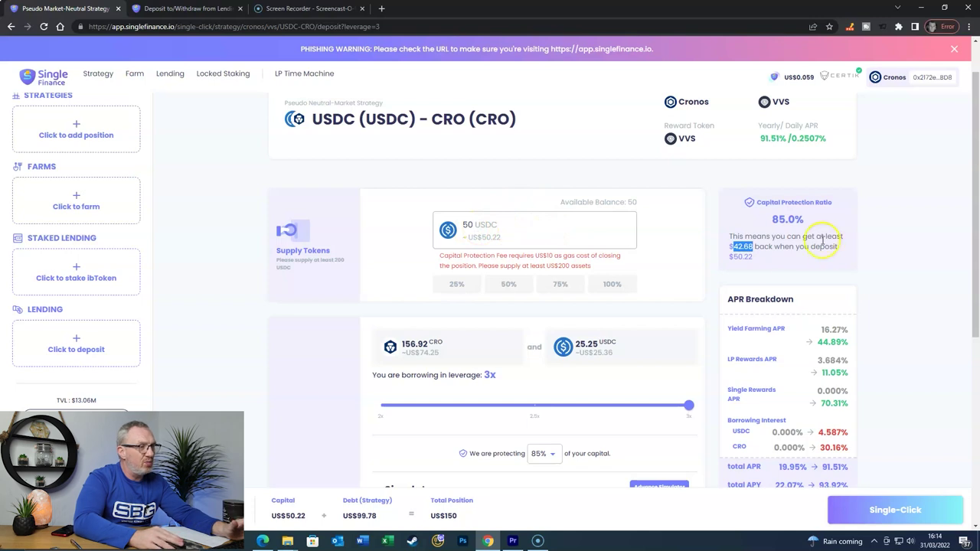
left_click(780, 251)
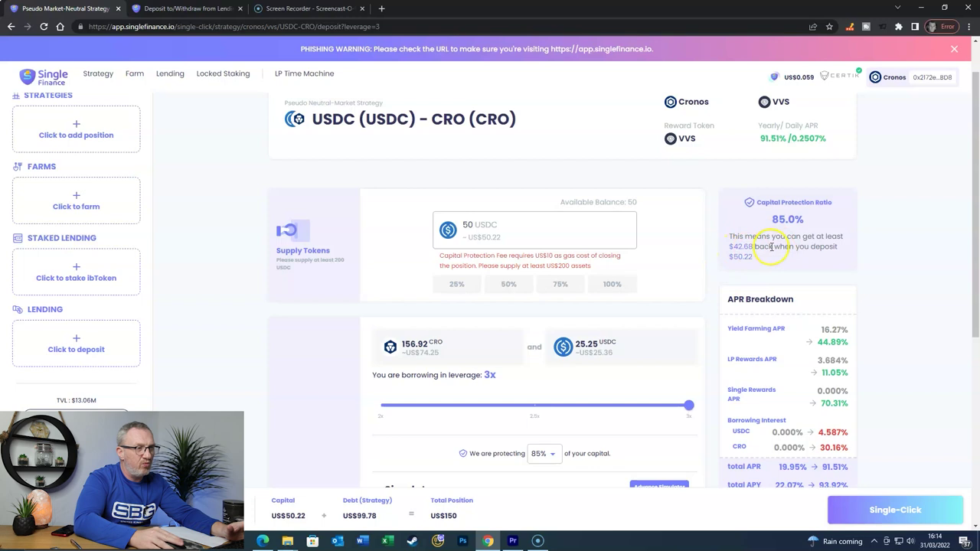
Step: Examine the APR Breakdown, borrowing interest, and the Simulator's stop-loss range and invest days for the USDC - CRO strategy
scroll(788, 245, "down", 1)
scroll(794, 237, "down", 1)
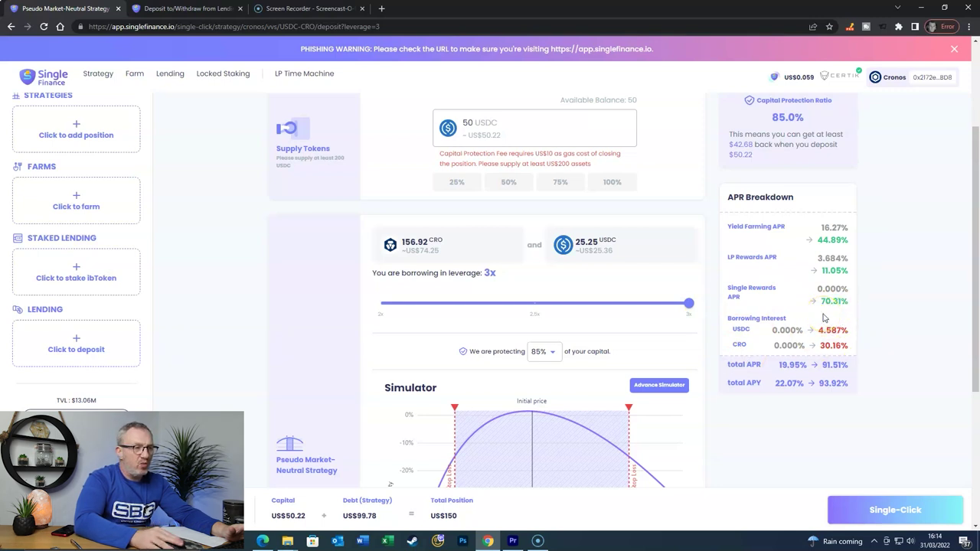
scroll(503, 460, "down", 1)
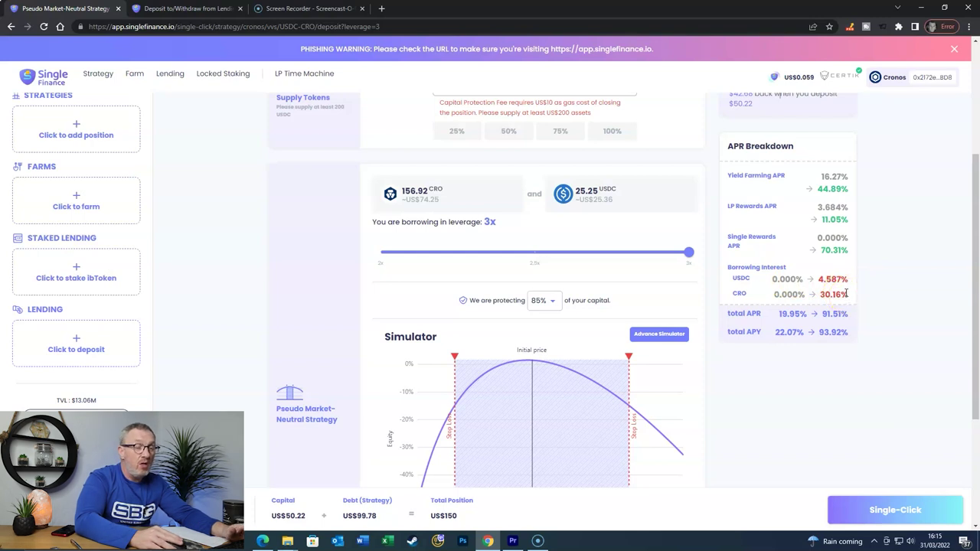
scroll(744, 368, "down", 3)
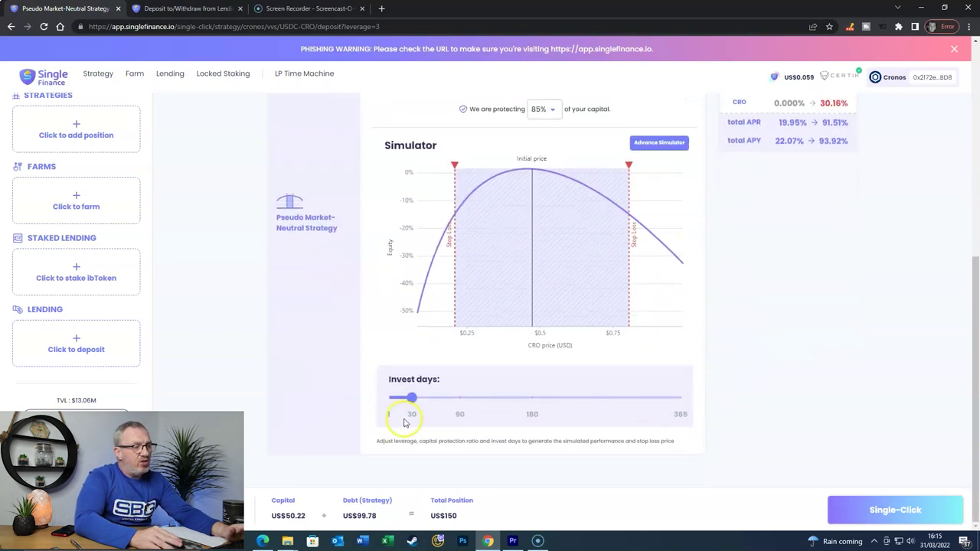
mouse_move(412, 397)
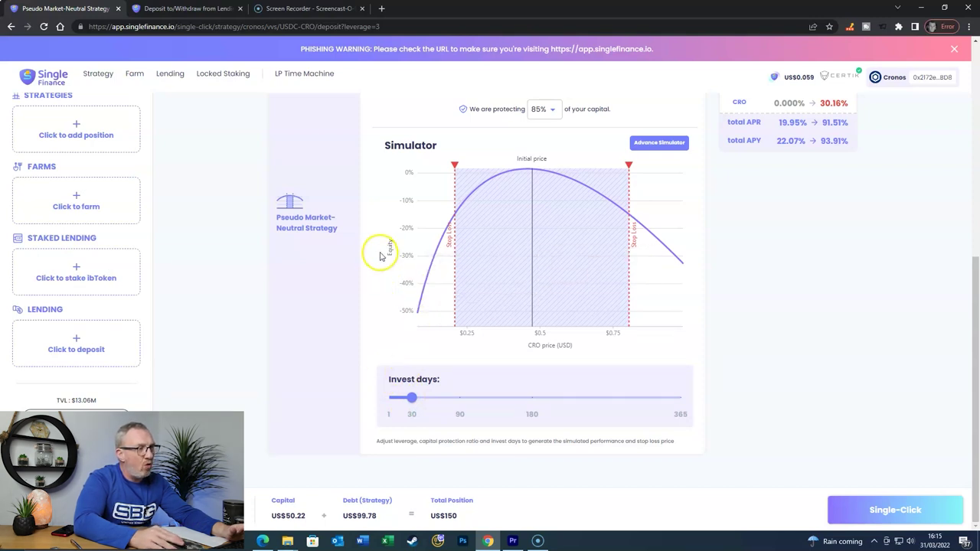
mouse_move(577, 213)
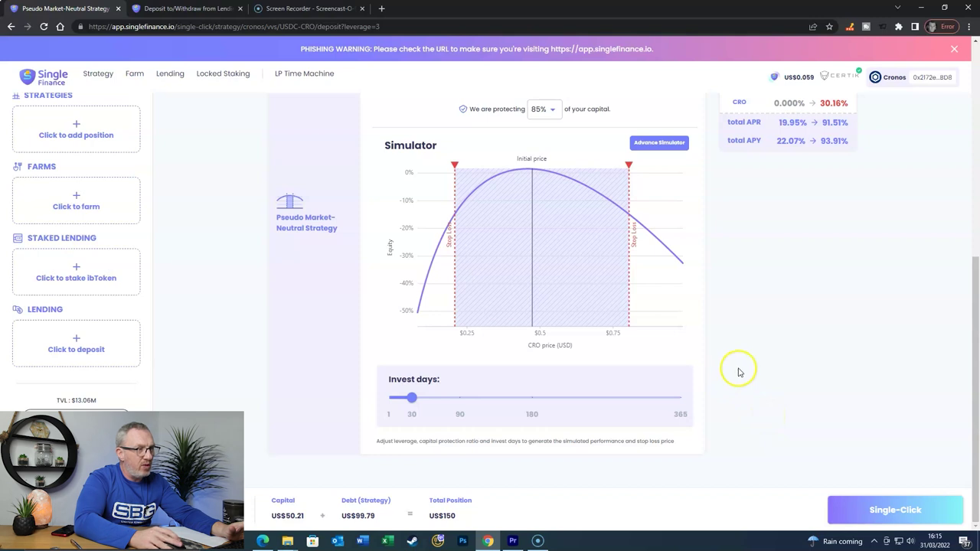
mouse_move(668, 293)
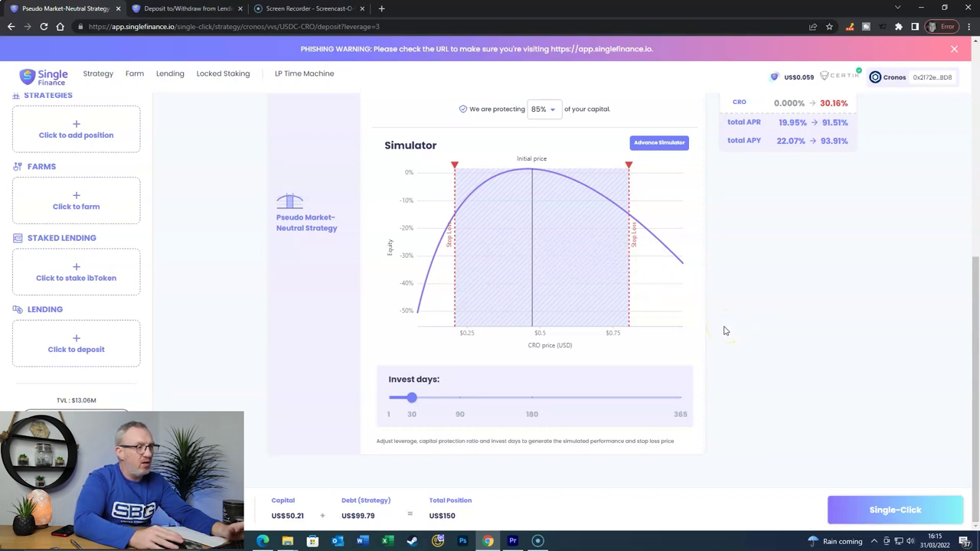
scroll(725, 331, "up", 5)
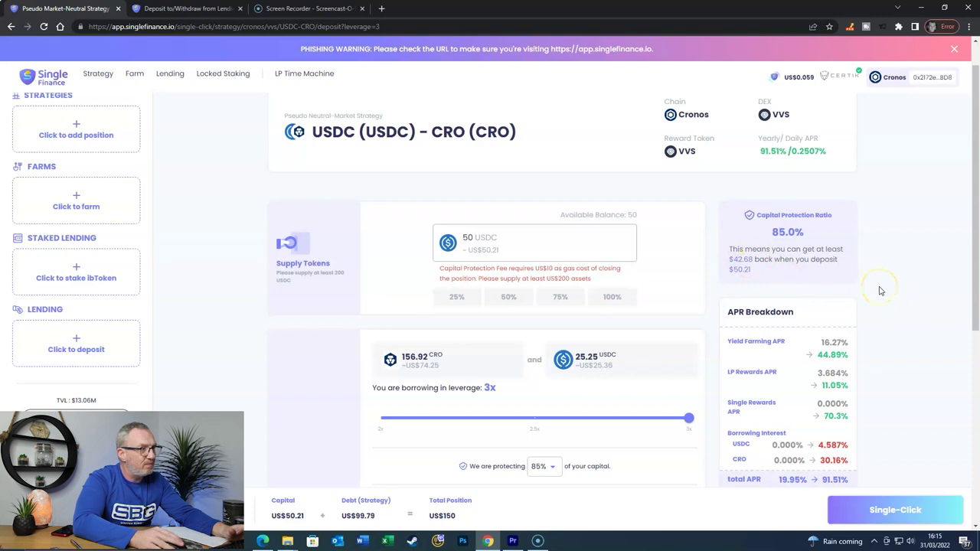
scroll(880, 290, "up", 1)
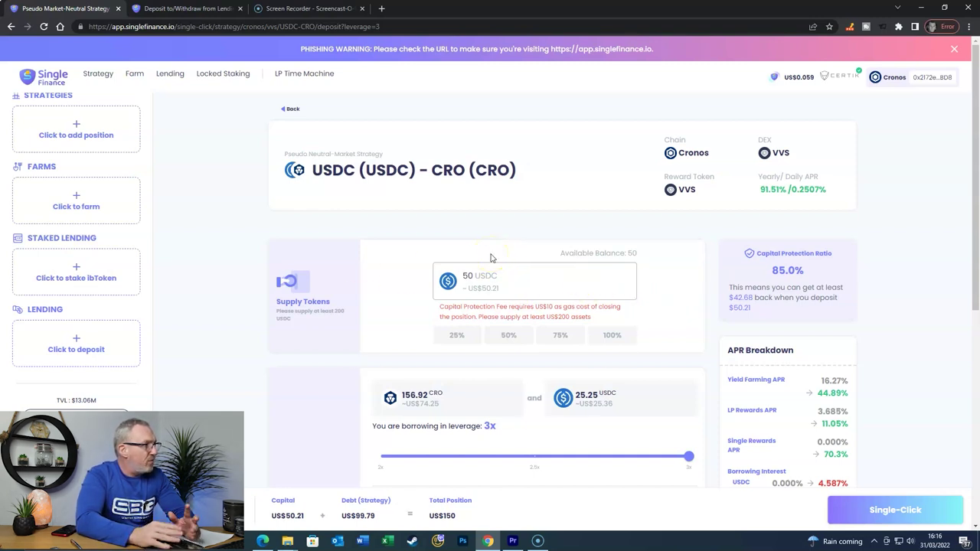
Step: Examine the Available Lending pools and the SINGLE and CRO APY breakdowns, and return to the Pseudo Market-Neutral Strategy page
left_click(167, 74)
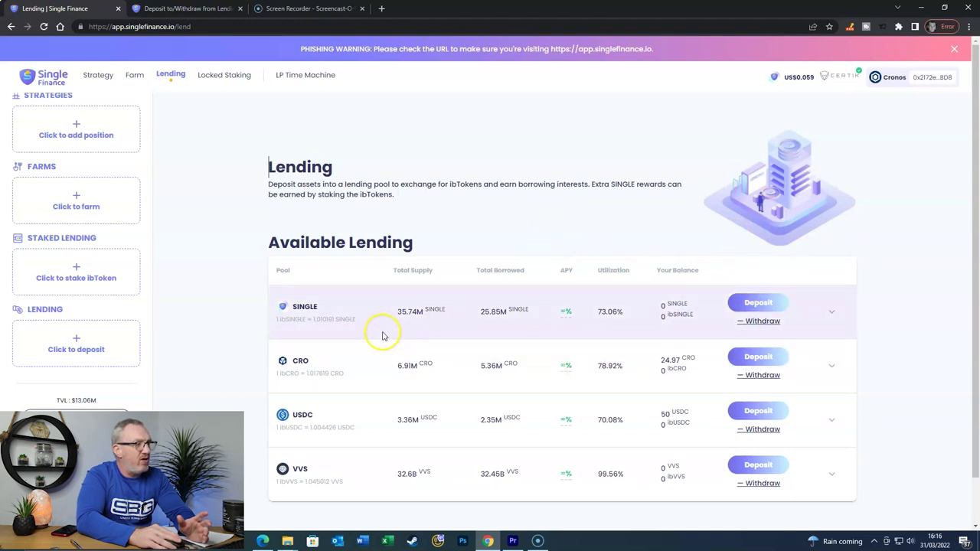
scroll(222, 264, "down", 1)
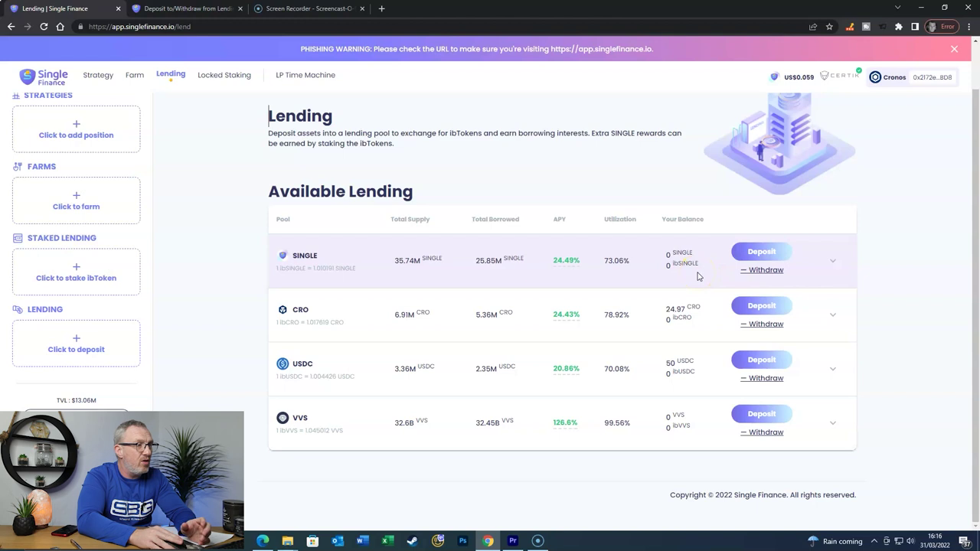
left_click(697, 280)
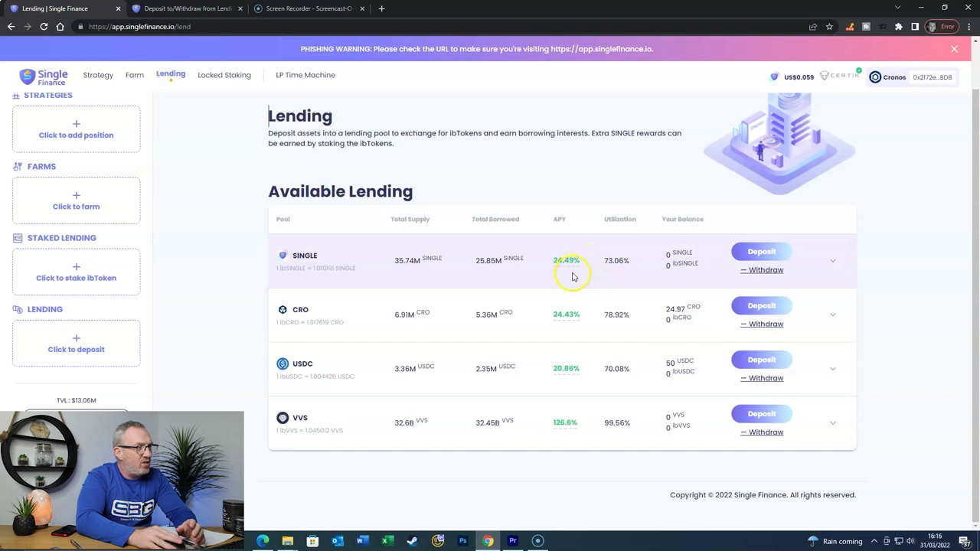
mouse_move(571, 262)
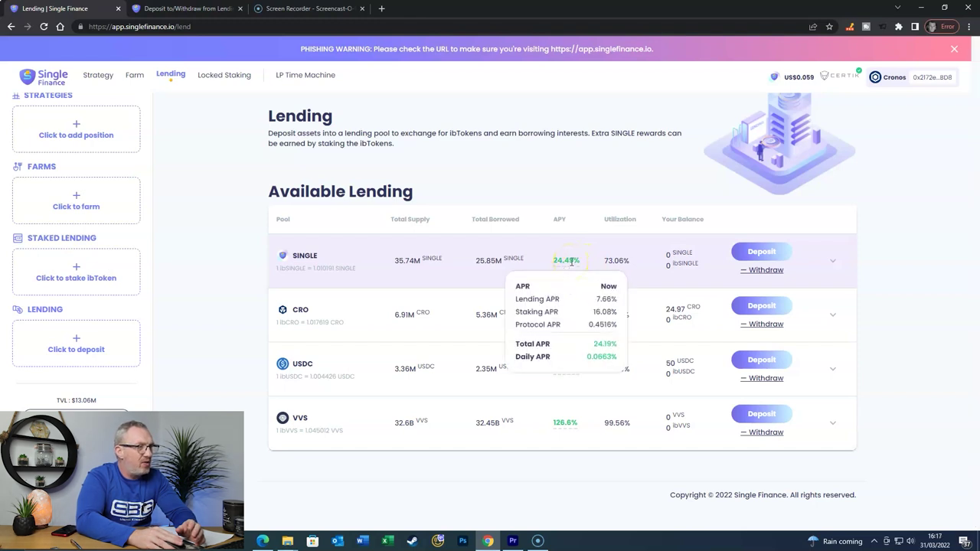
mouse_move(571, 317)
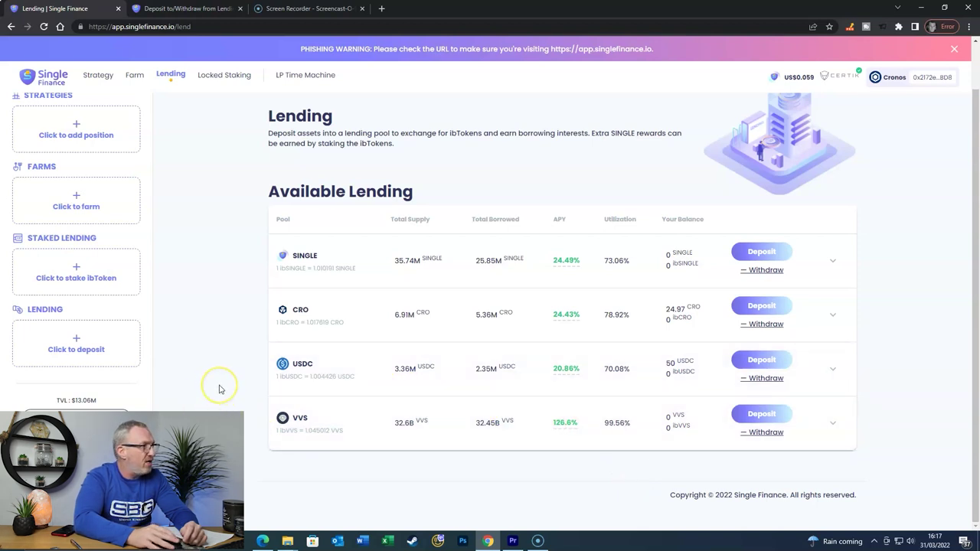
scroll(218, 389, "up", 1)
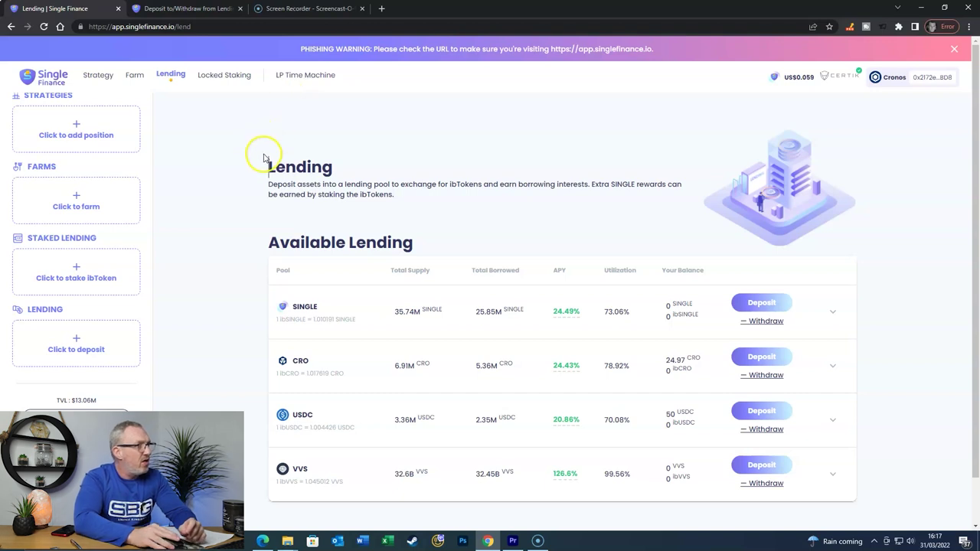
left_click(49, 76)
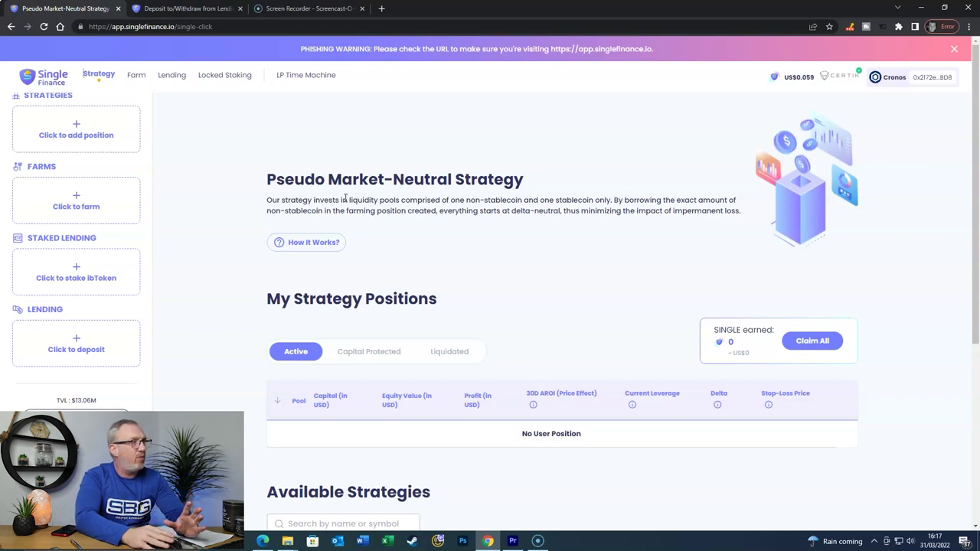
left_click(278, 215)
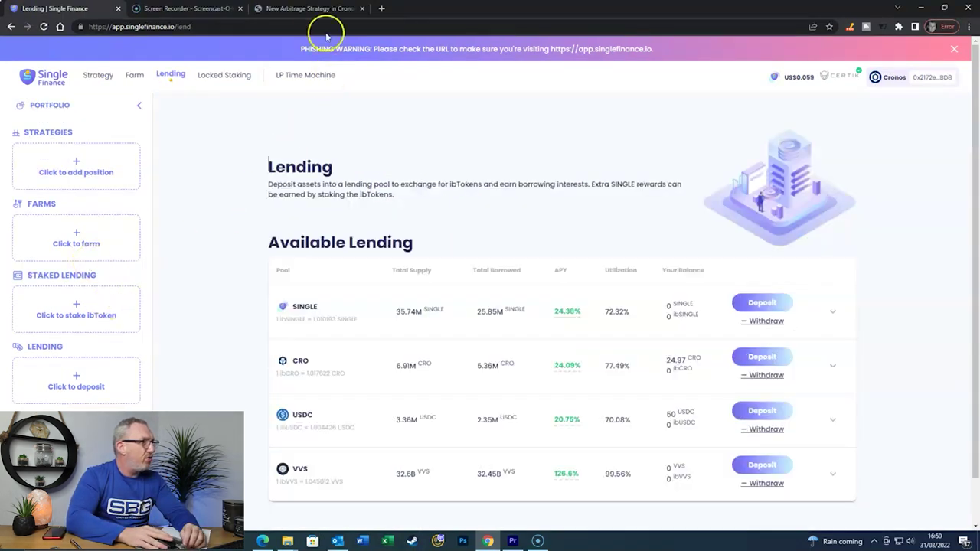
Step: Bring up the article "New Arbitrage Strategy in Cronos with Stable Coins" and read its introduction
left_click(317, 8)
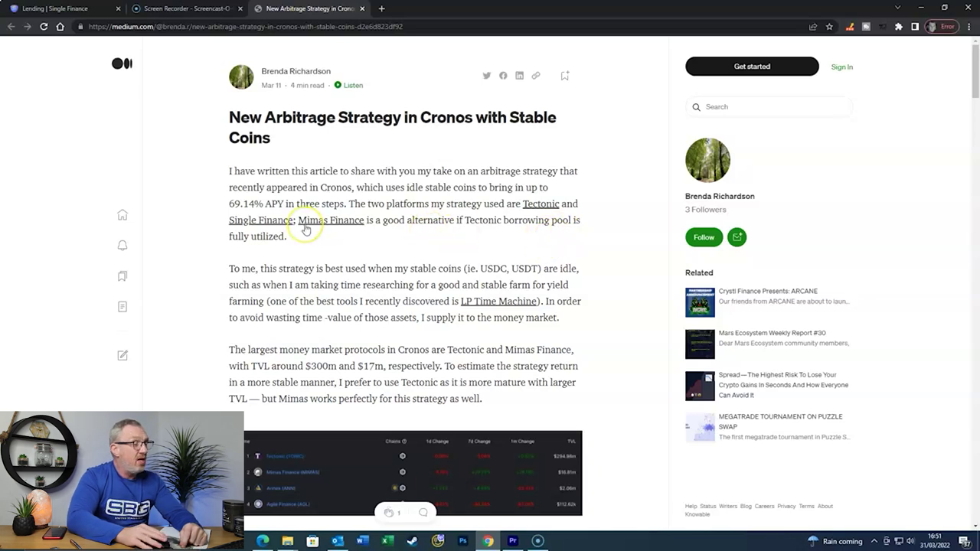
scroll(305, 228, "down", 3)
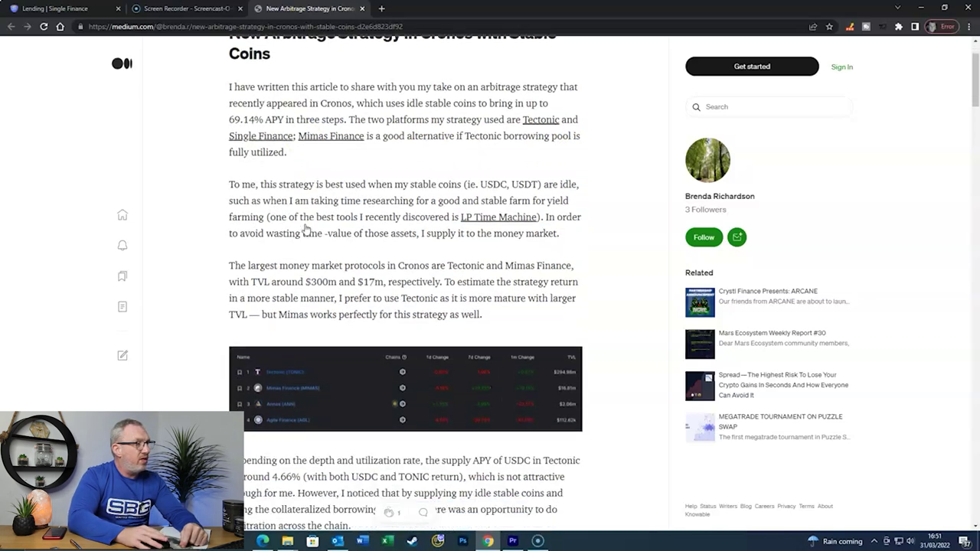
scroll(304, 228, "down", 9)
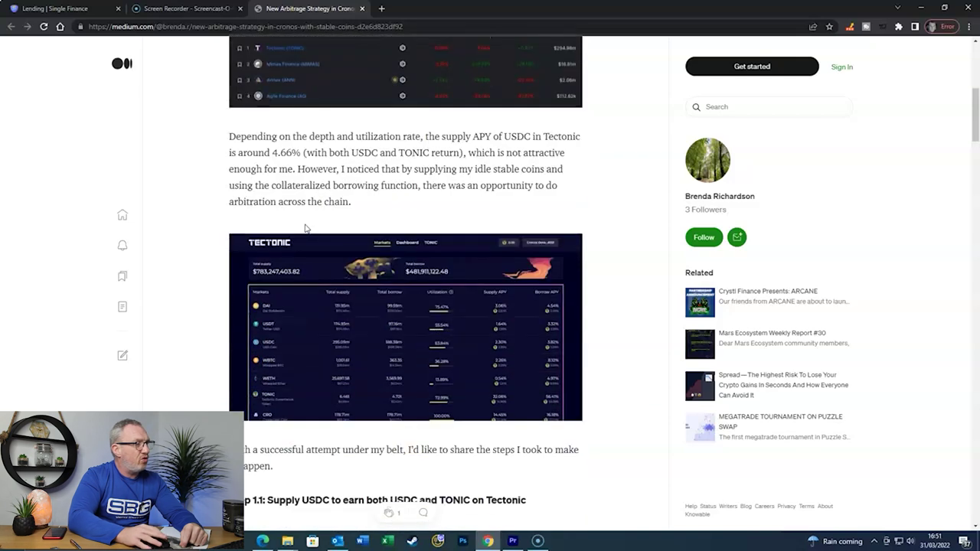
scroll(304, 223, "up", 10)
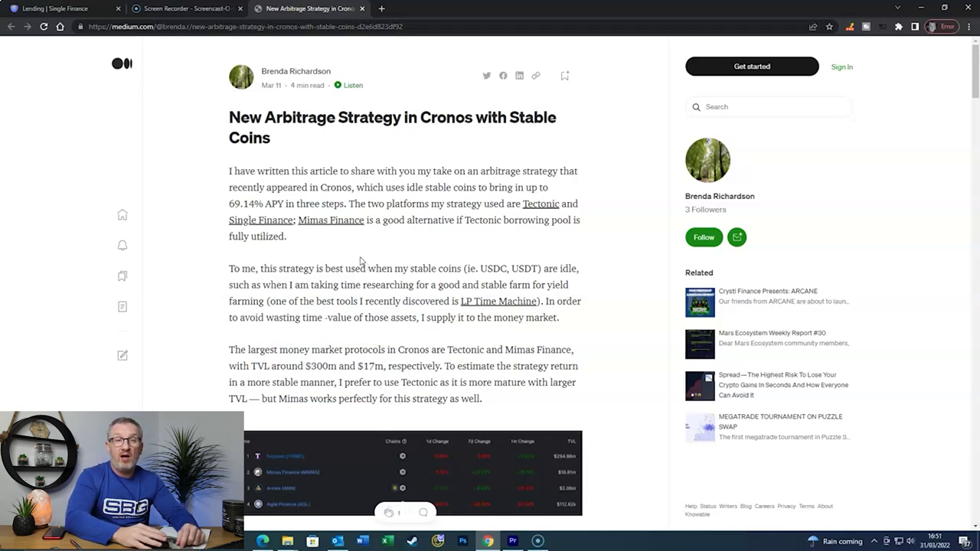
left_click(358, 257)
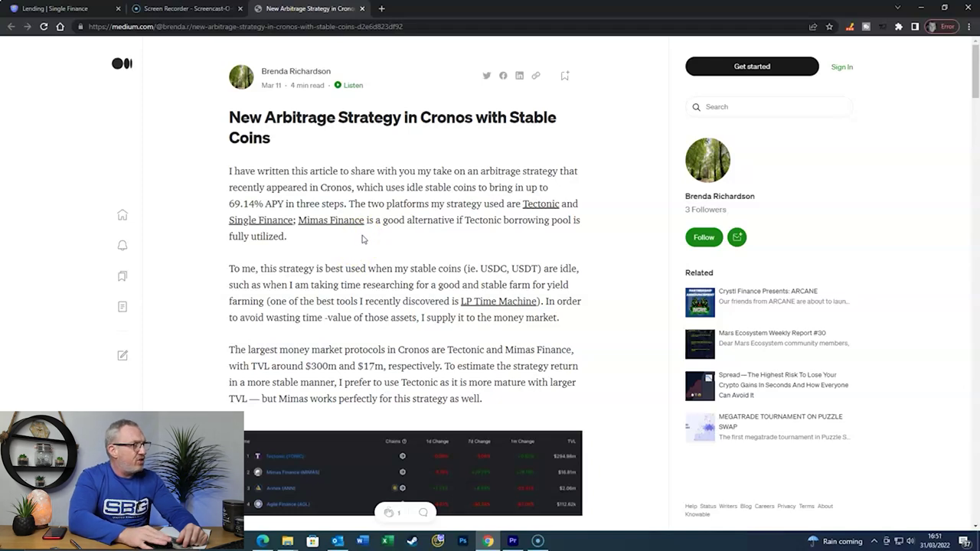
Step: Read through the article's Tectonic and Single Finance steps down to the APY summary table
scroll(363, 239, "down", 6)
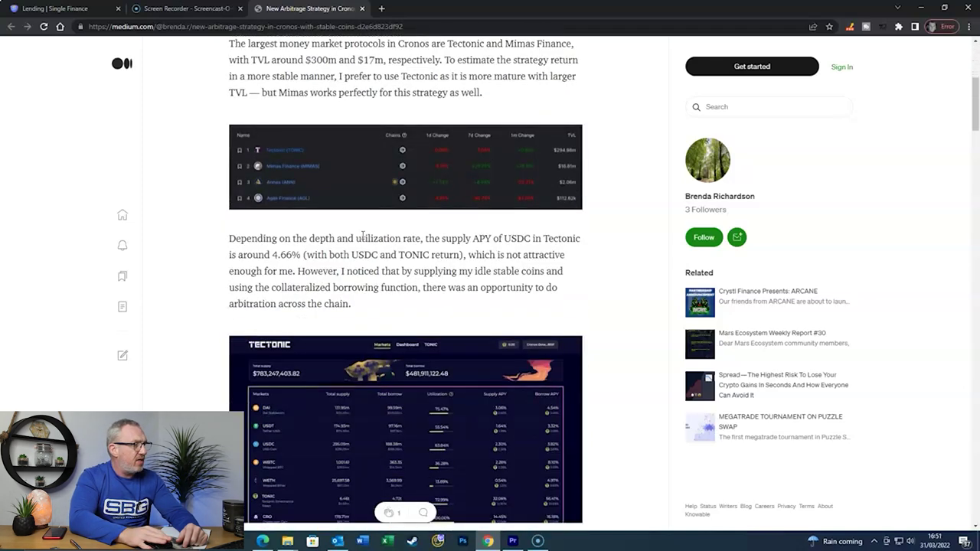
scroll(363, 235, "down", 8)
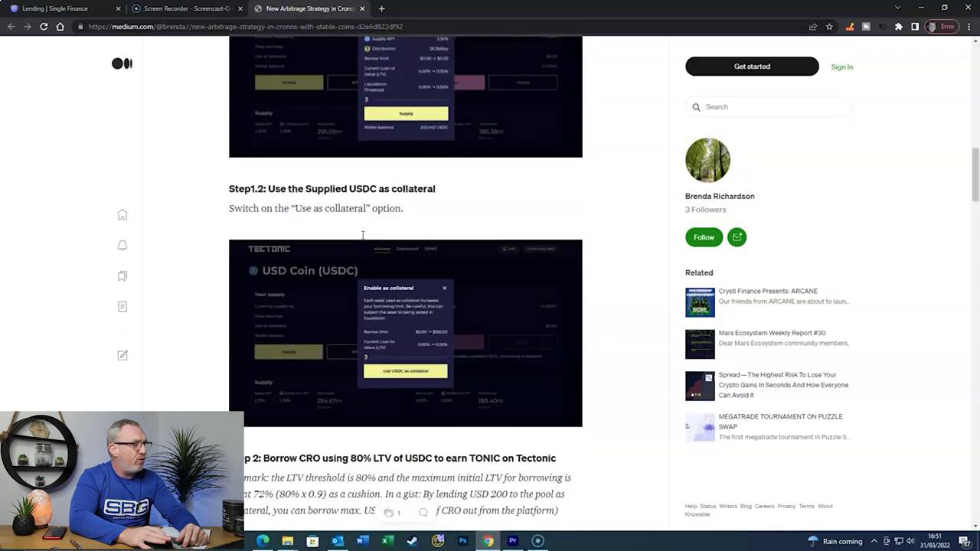
scroll(363, 236, "down", 8)
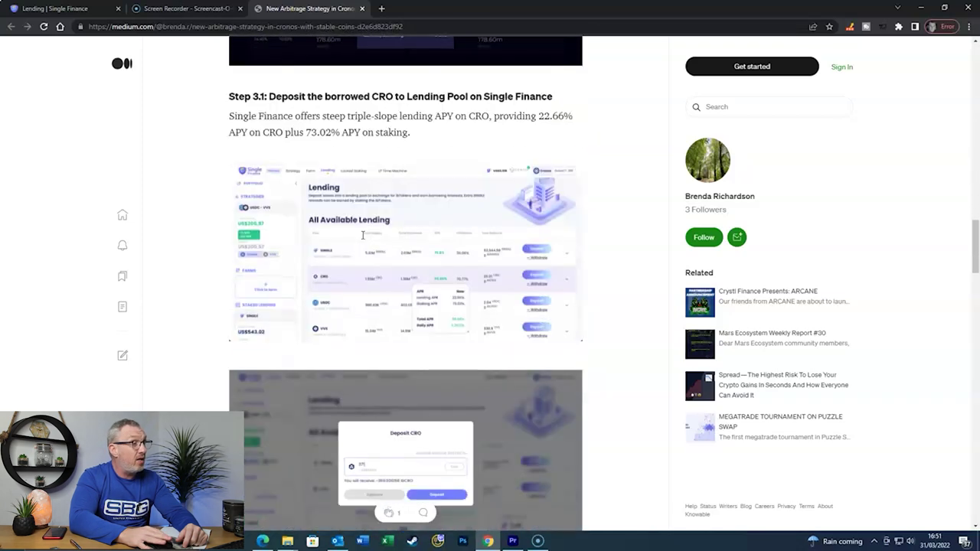
scroll(363, 236, "down", 4)
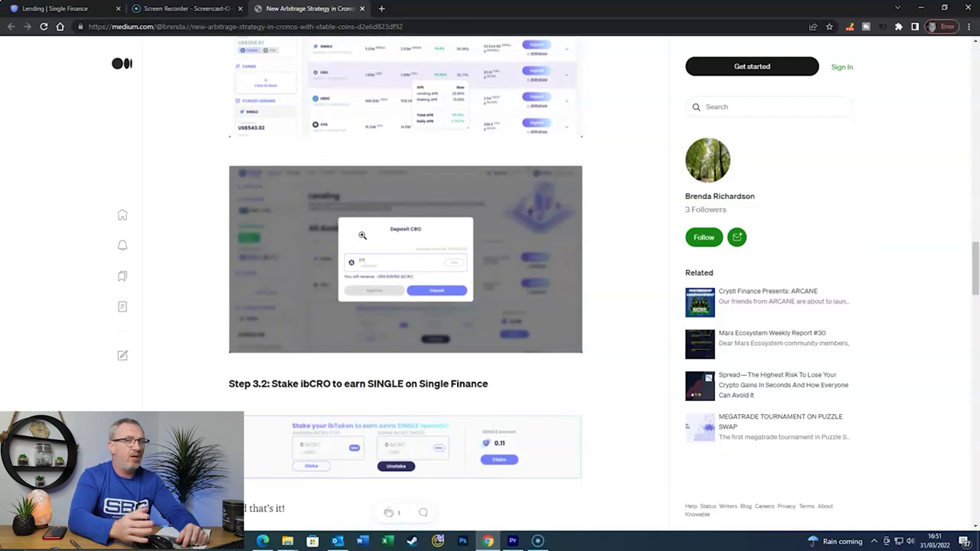
scroll(362, 236, "down", 2)
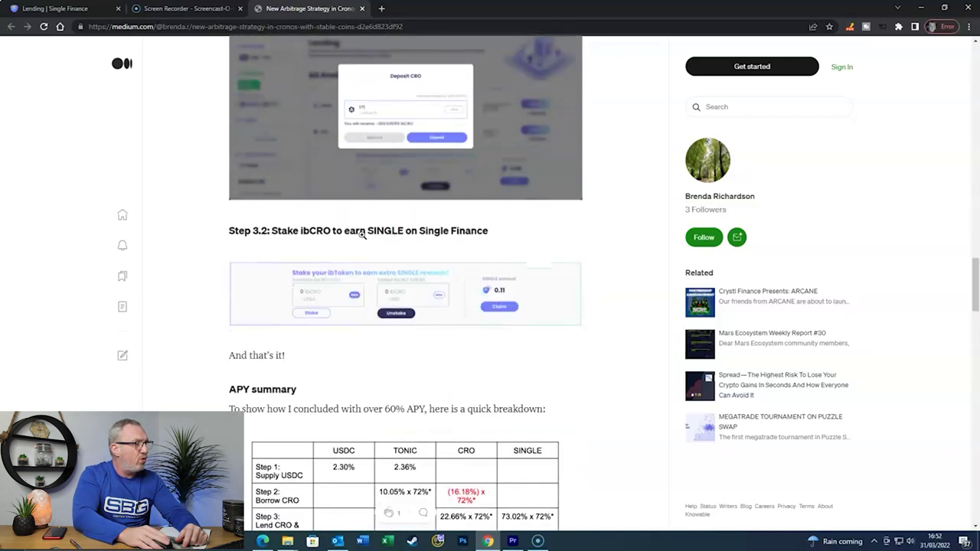
scroll(363, 230, "down", 1)
scroll(359, 221, "down", 4)
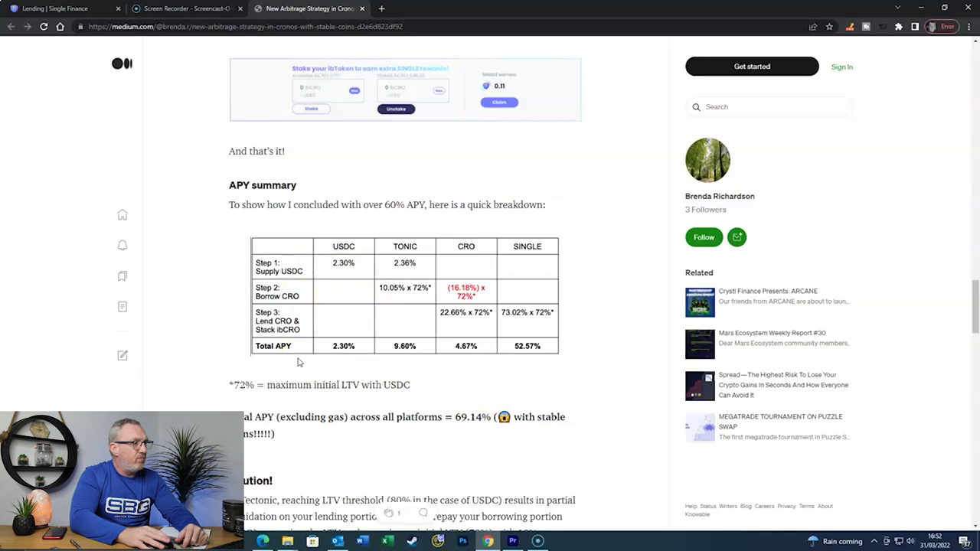
Step: Read the article's total APY line, and go back through the Single Finance and Tectonic steps to the introduction
scroll(299, 362, "down", 1)
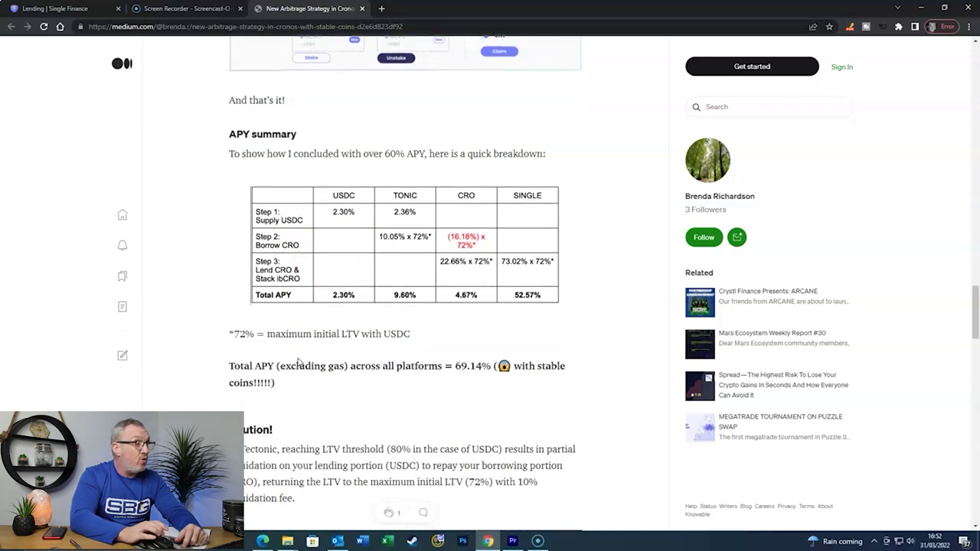
scroll(299, 363, "up", 5)
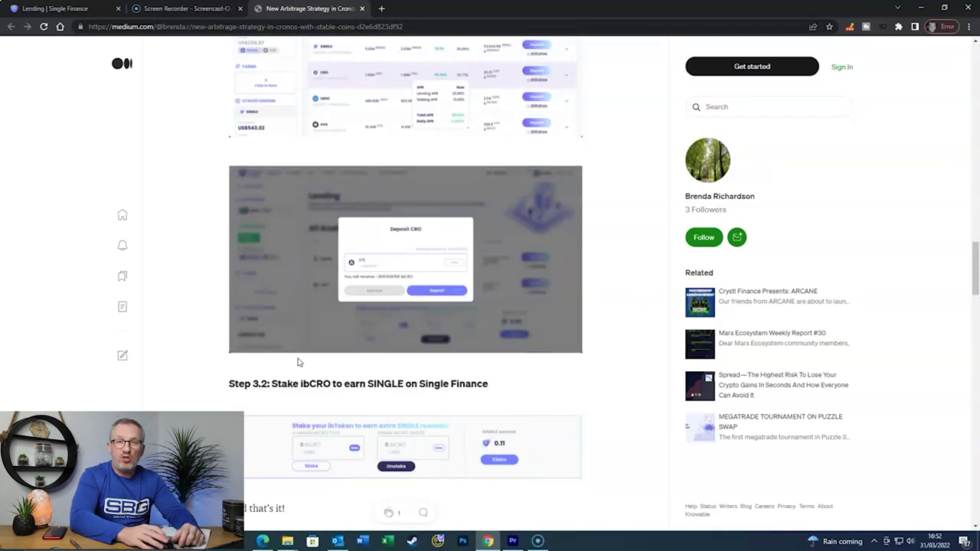
scroll(299, 362, "up", 2)
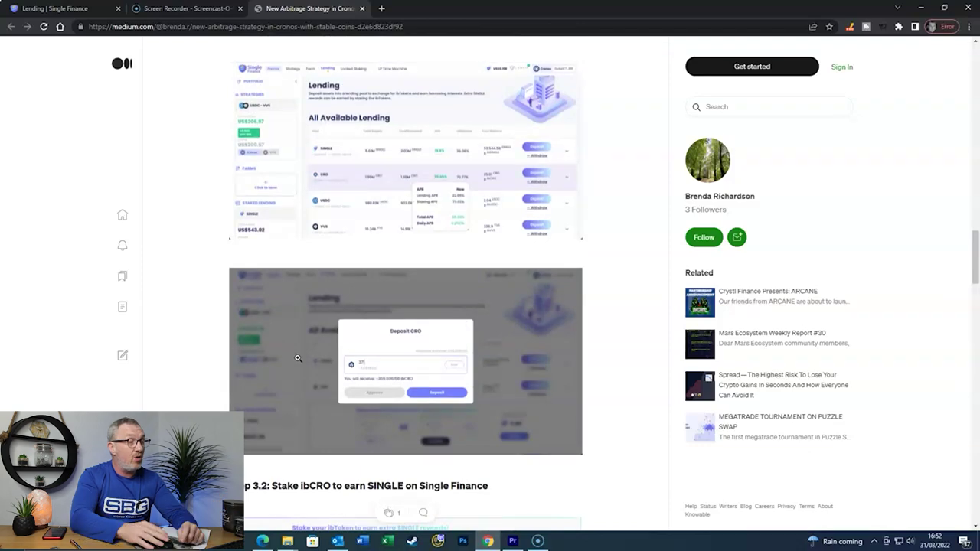
scroll(299, 358, "up", 11)
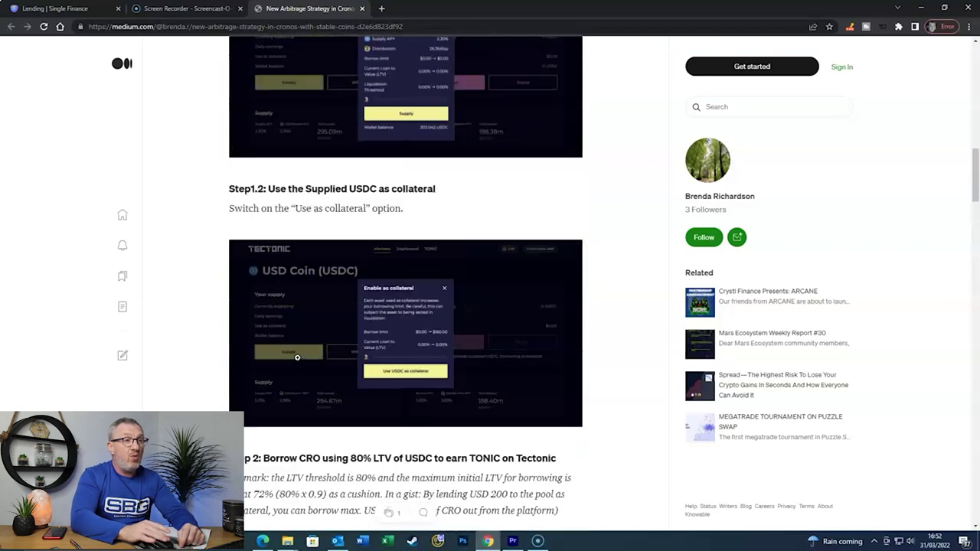
scroll(298, 360, "up", 10)
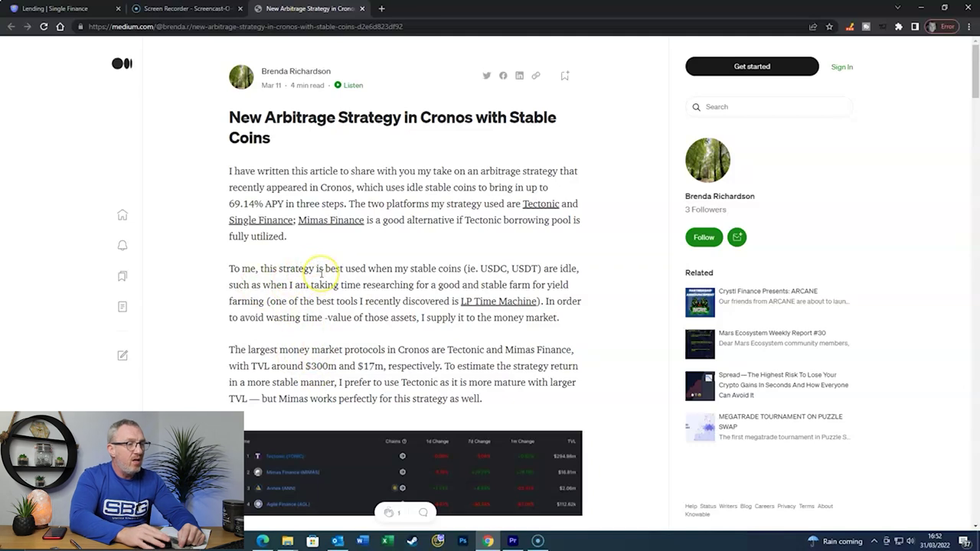
Step: Review the article again from the money market comparison through the supply, borrow and stake steps to the Caution section on liquidation
scroll(321, 274, "down", 2)
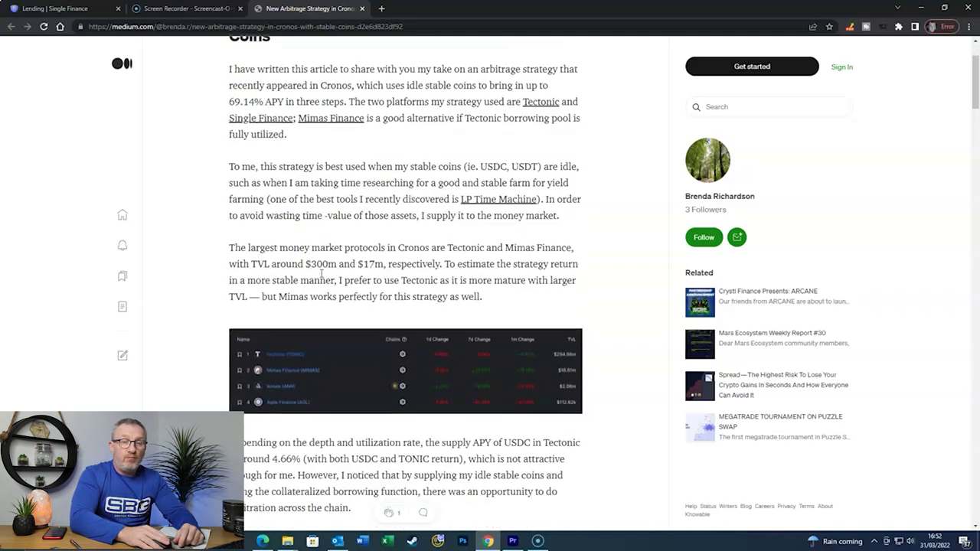
scroll(310, 276, "down", 7)
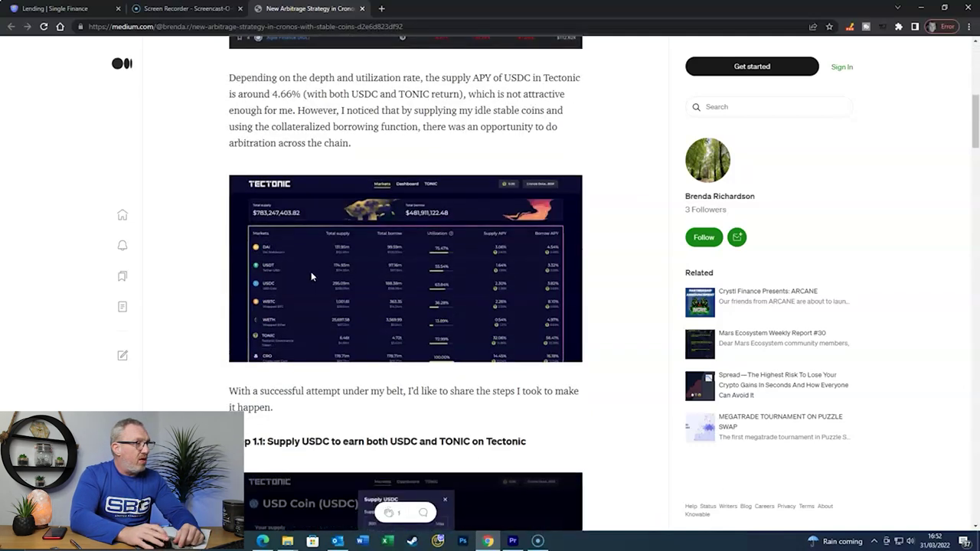
scroll(311, 276, "down", 8)
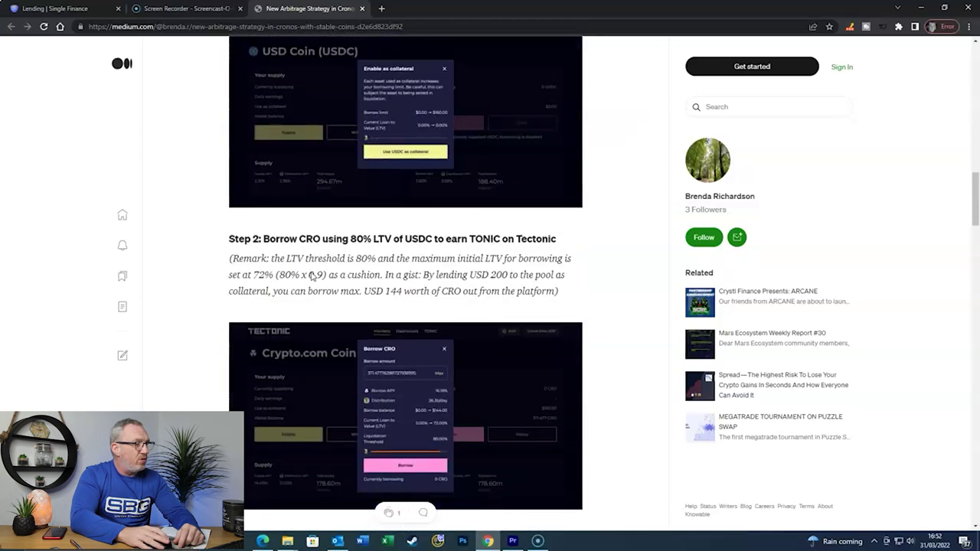
scroll(311, 277, "down", 9)
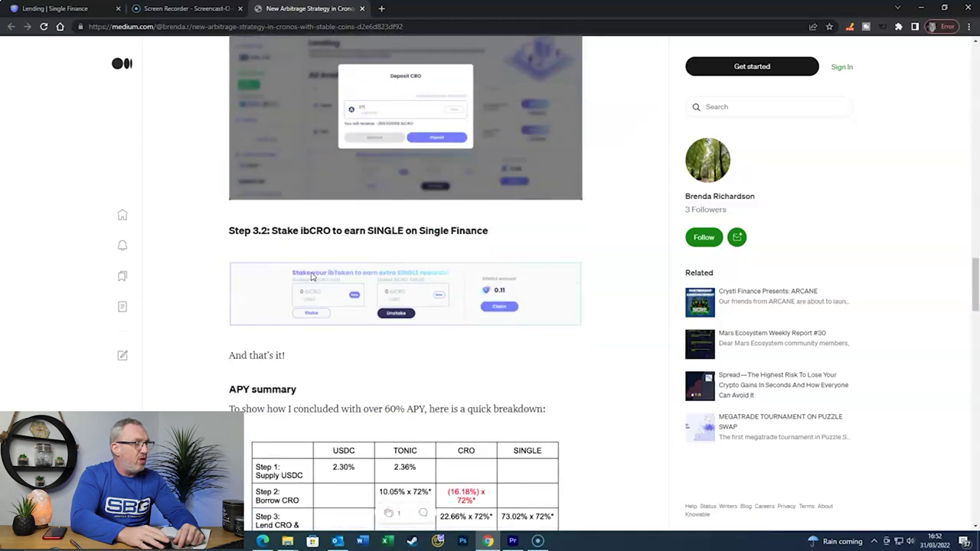
scroll(310, 276, "down", 5)
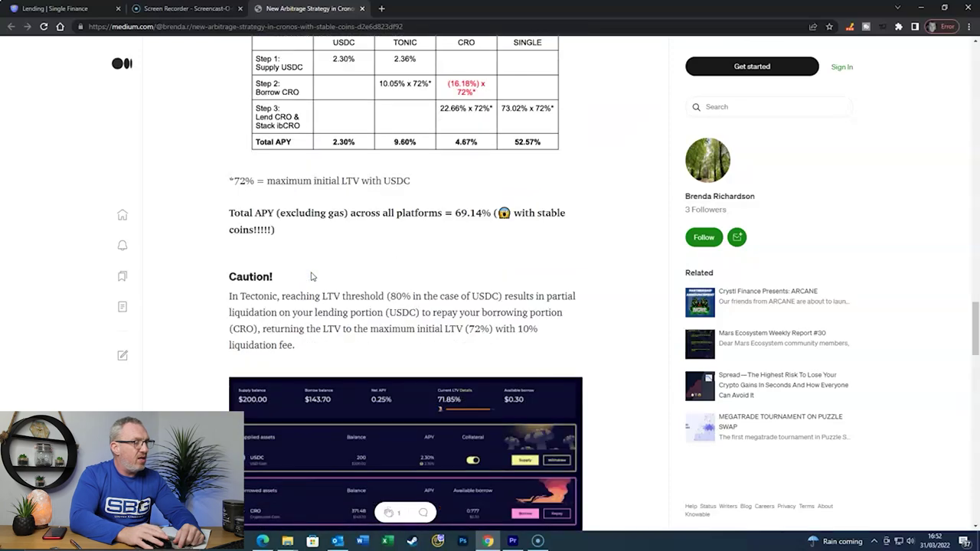